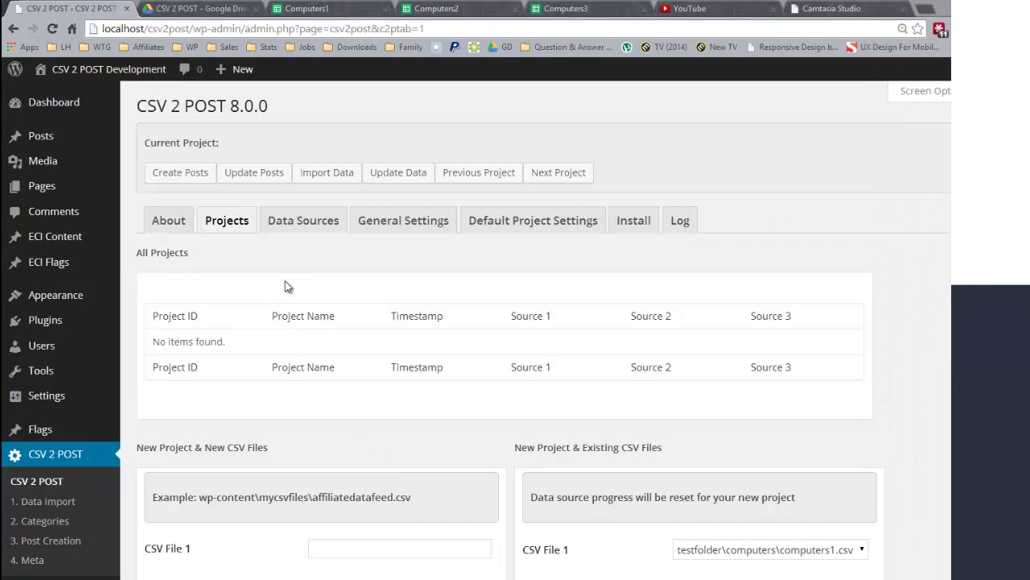
- For a new project with new CSV files, set CSV Files 1 to 3 to testfolder\computers\computers1.csv, computers2.csv and computers3.csv
scroll(287, 282, "down", 3)
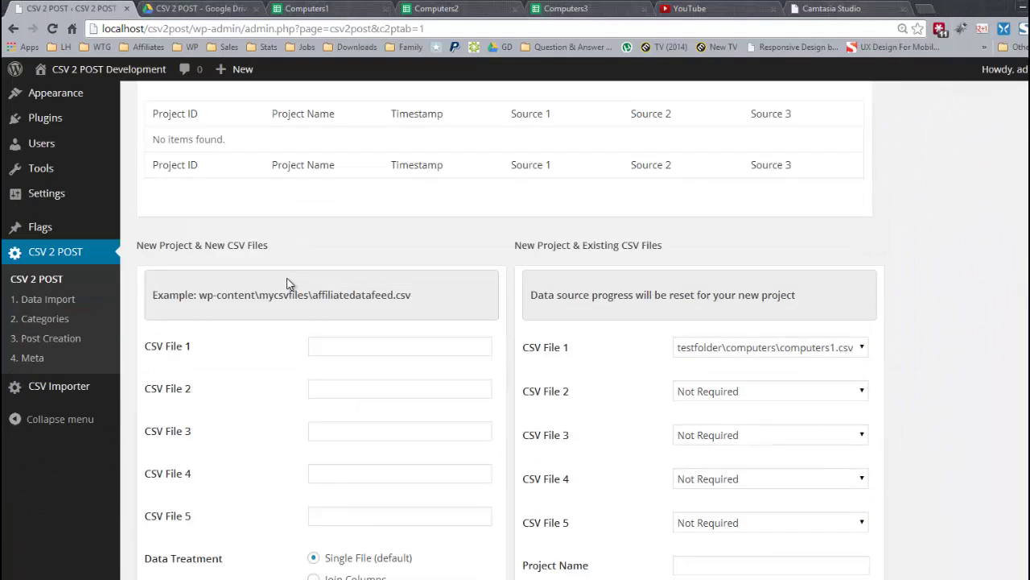
scroll(302, 286, "down", 1)
left_click(356, 281)
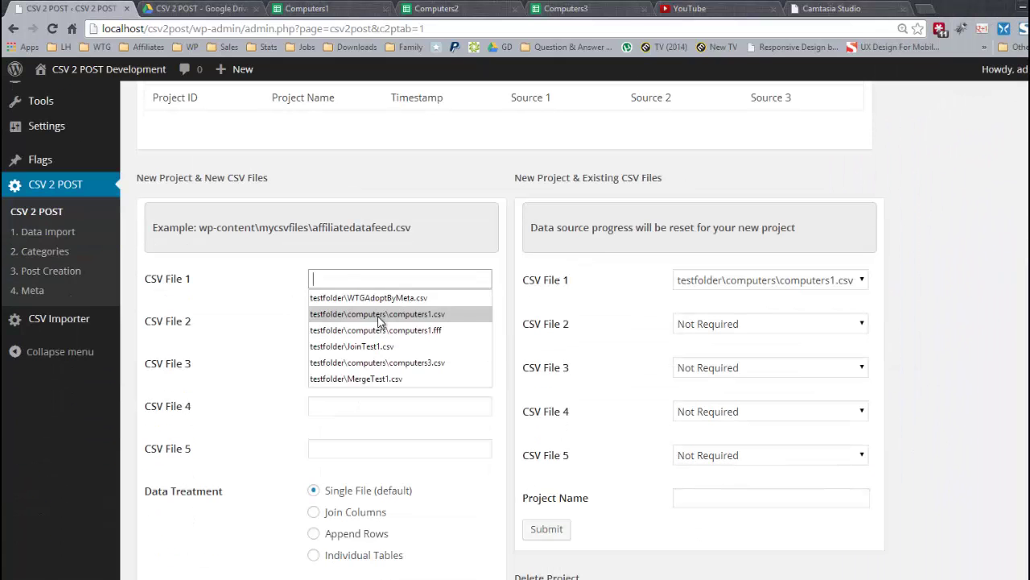
left_click(377, 314)
left_click(378, 322)
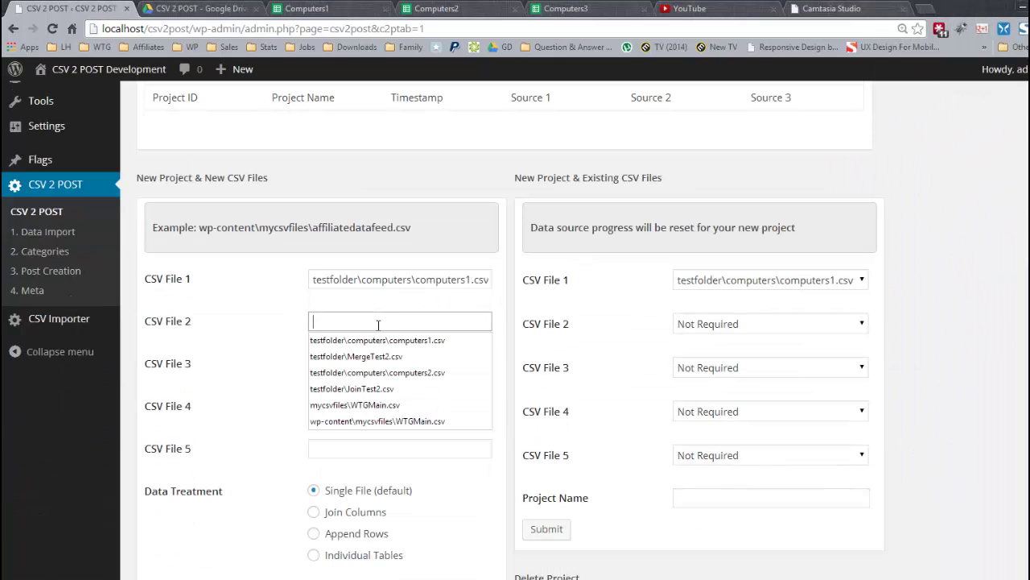
left_click(383, 372)
left_click(370, 363)
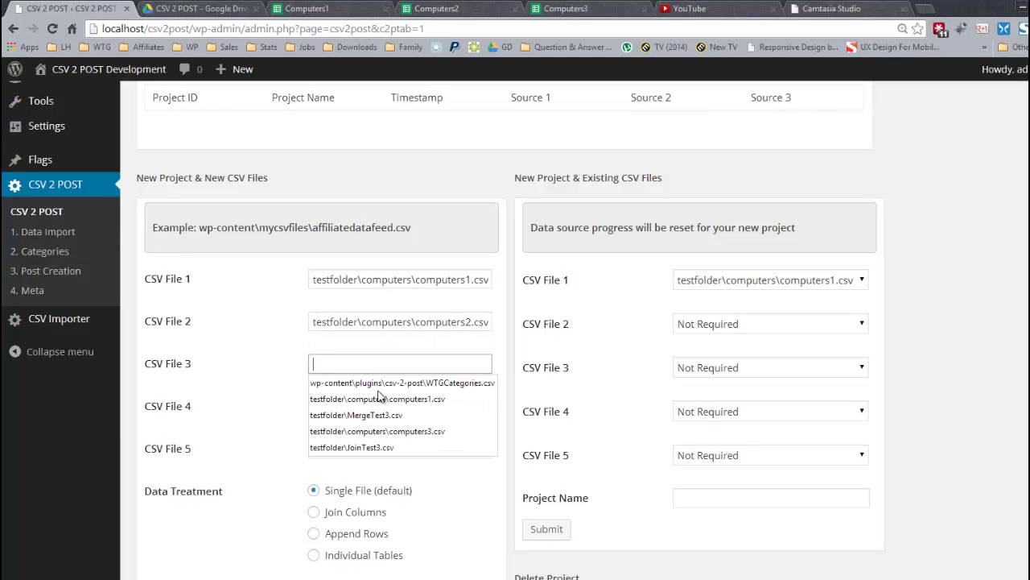
left_click(386, 431)
scroll(505, 273, "down", 1)
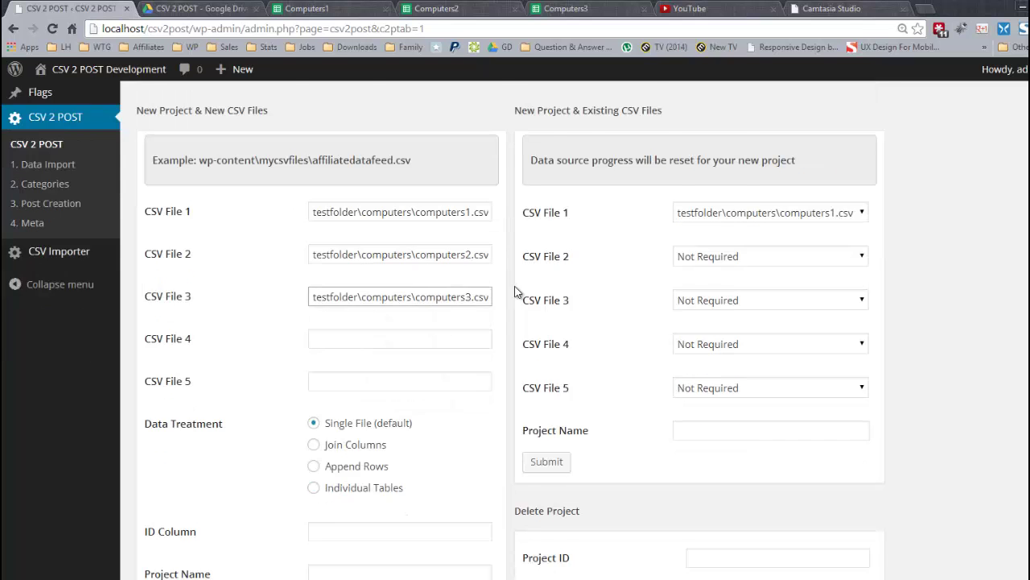
scroll(507, 277, "down", 1)
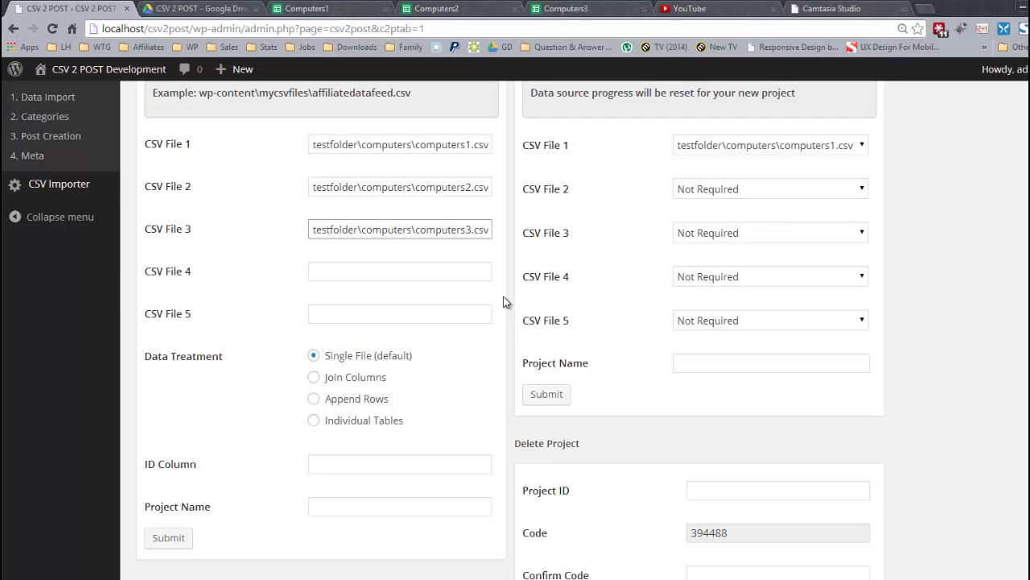
- Choose the Single File (default) data treatment and submit the new project with ID Column and Project Name left blank
left_click(314, 357)
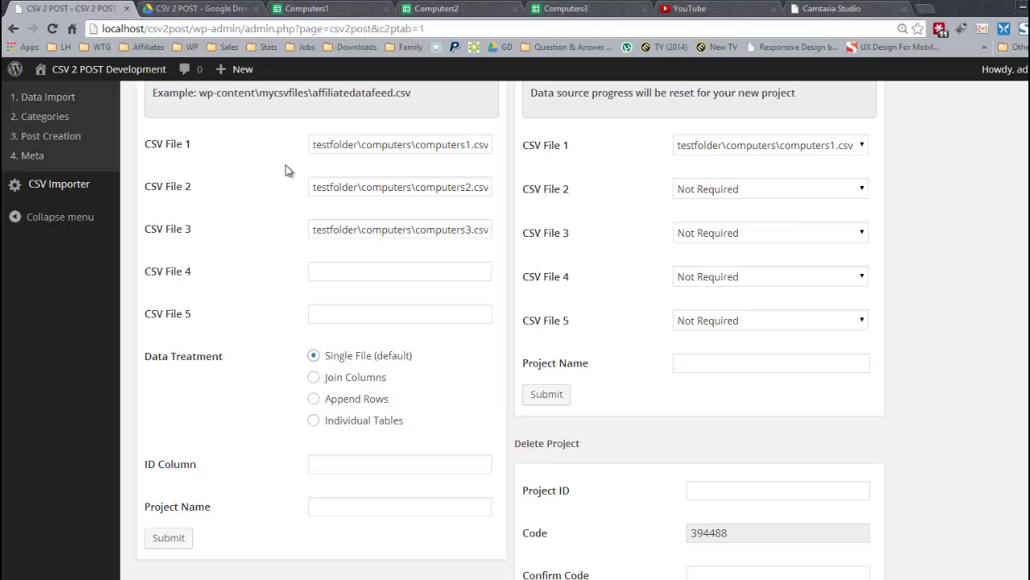
left_click_drag(139, 123, 508, 256)
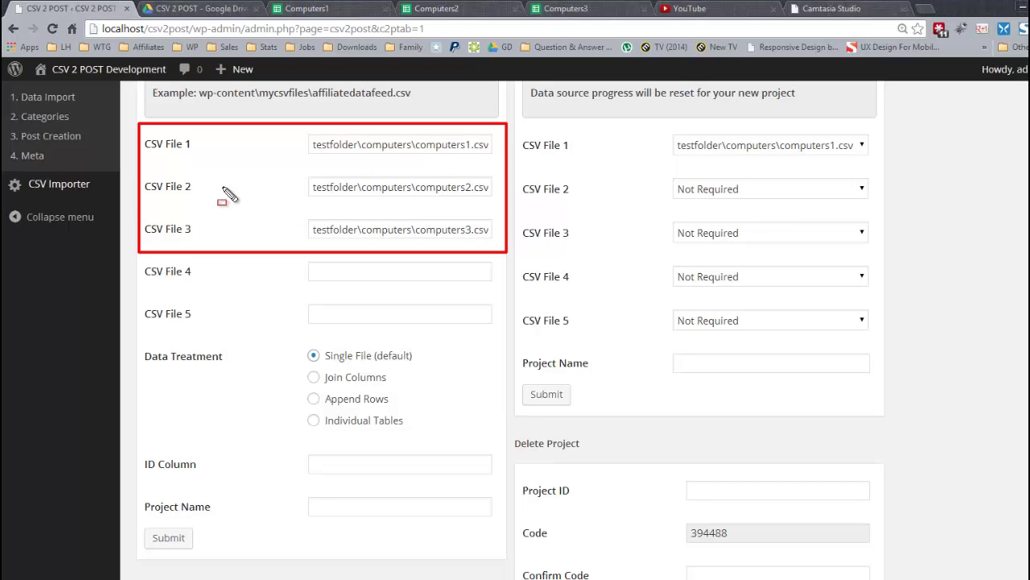
key("Escape")
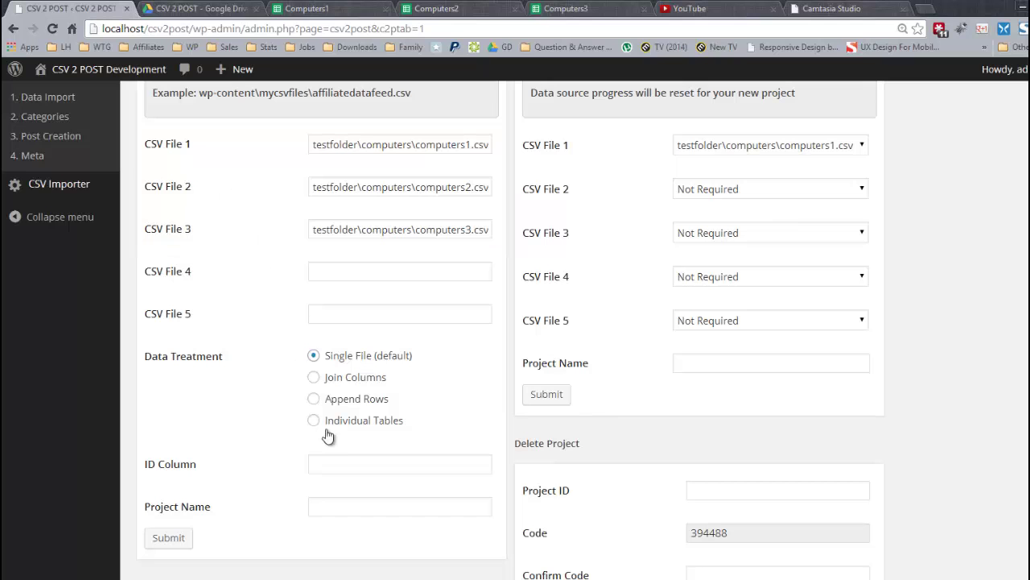
left_click(339, 467)
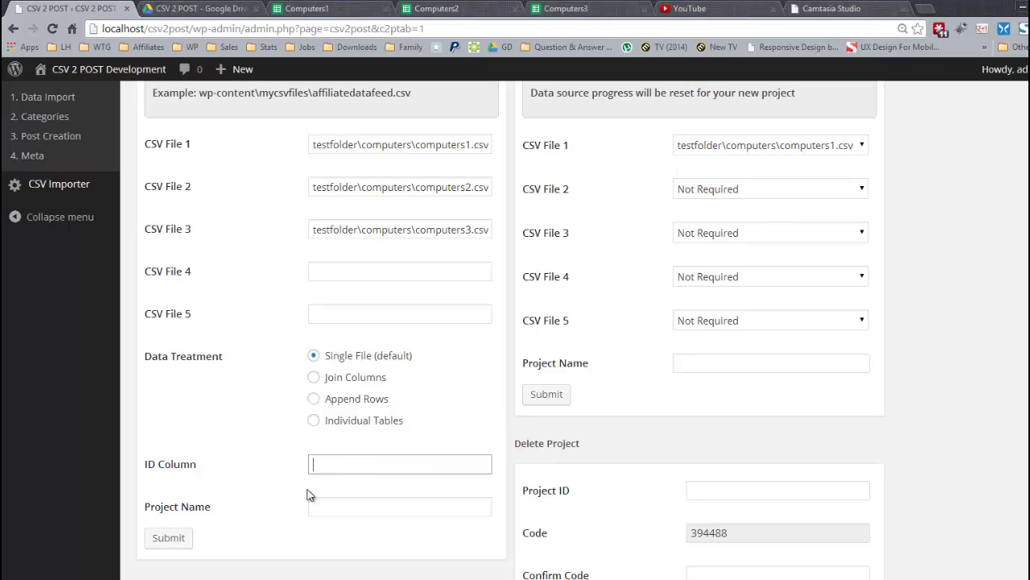
left_click(180, 541)
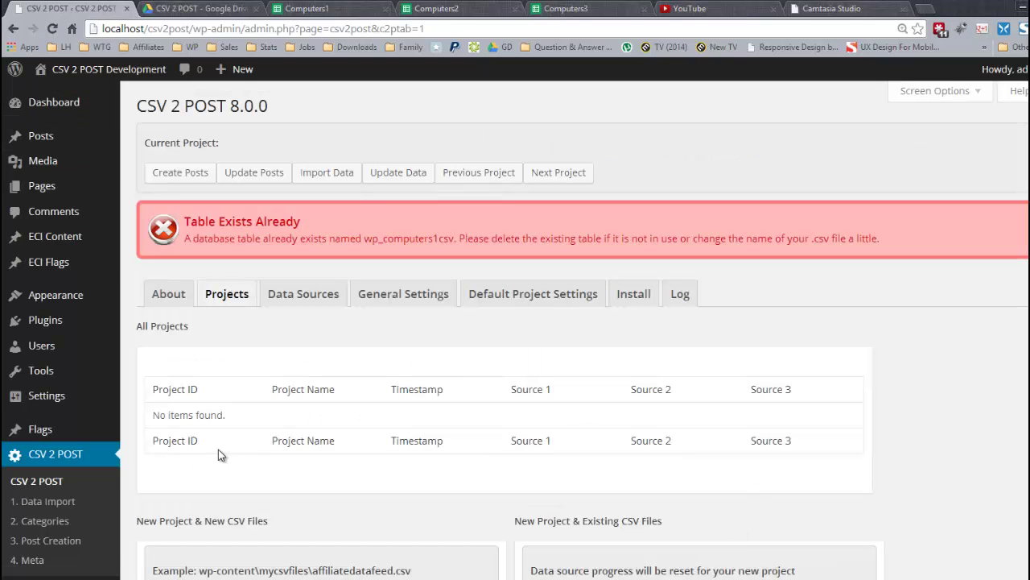
- Switch to MySQL Workbench and drop the tables wp_computers1csv, wp_computers2csv and wp_computers3csv from the csv2post schema
left_click(442, 577)
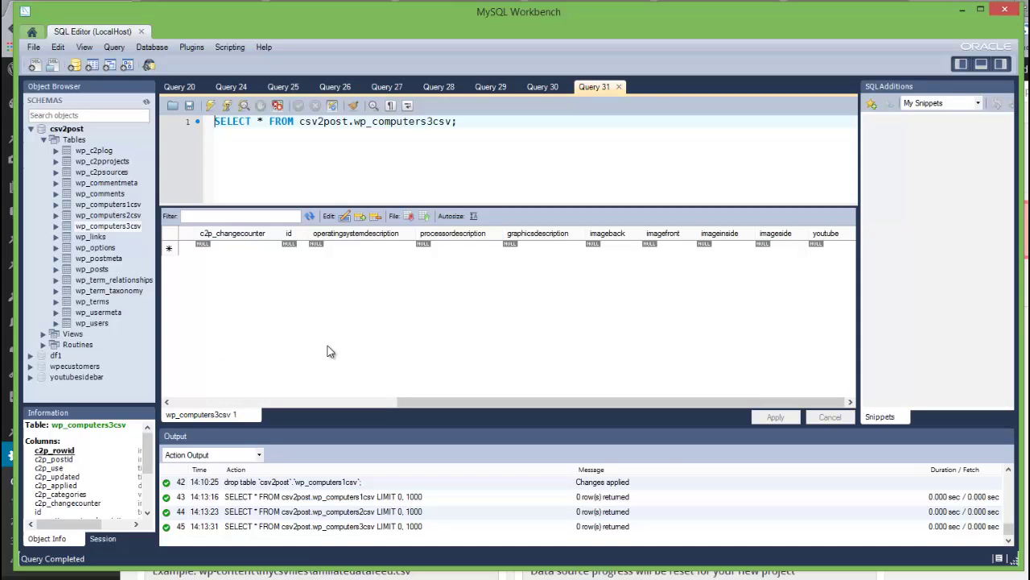
left_click(117, 206)
left_click(110, 226, "shift")
right_click(105, 216)
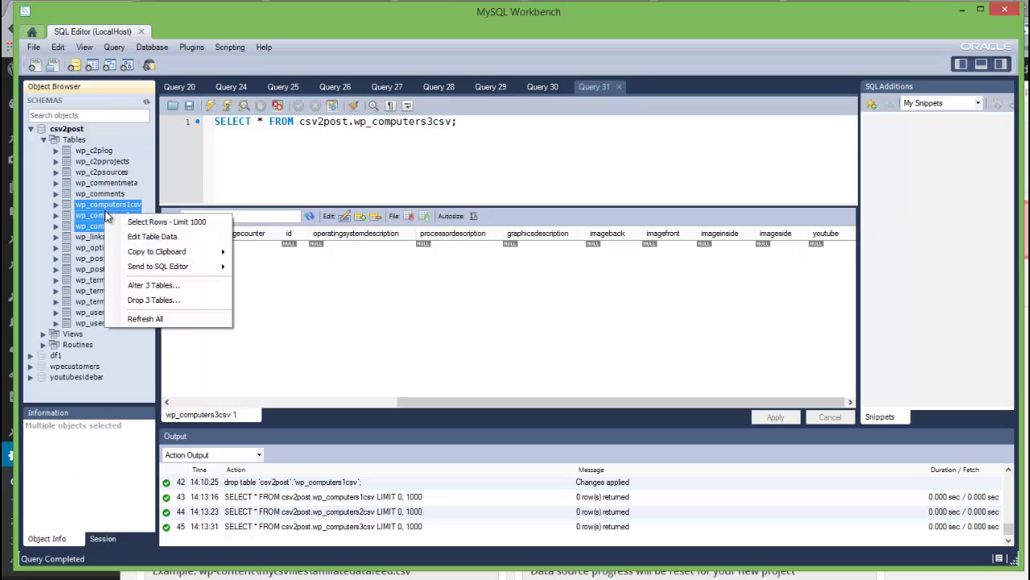
left_click(157, 300)
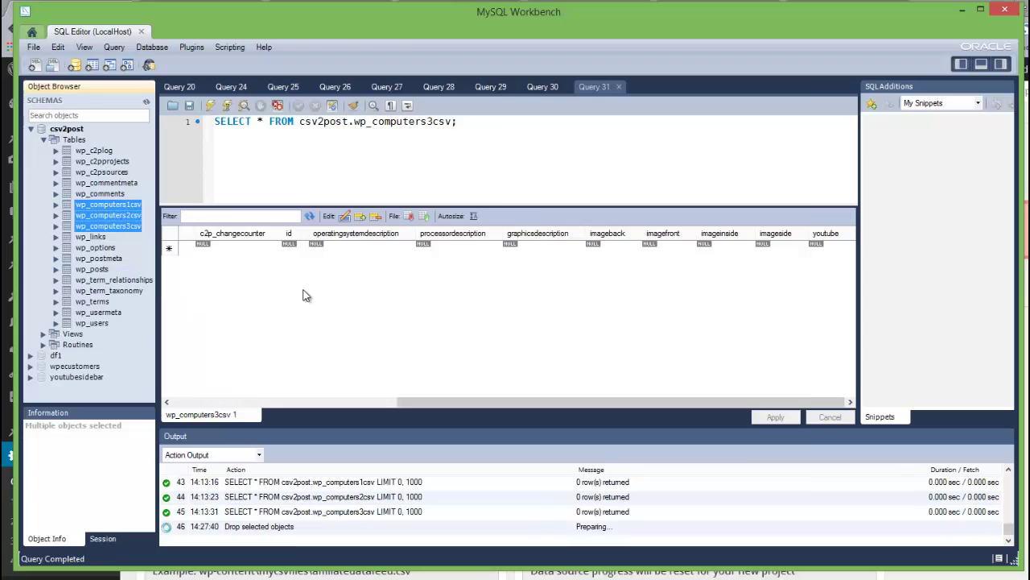
left_click(715, 471)
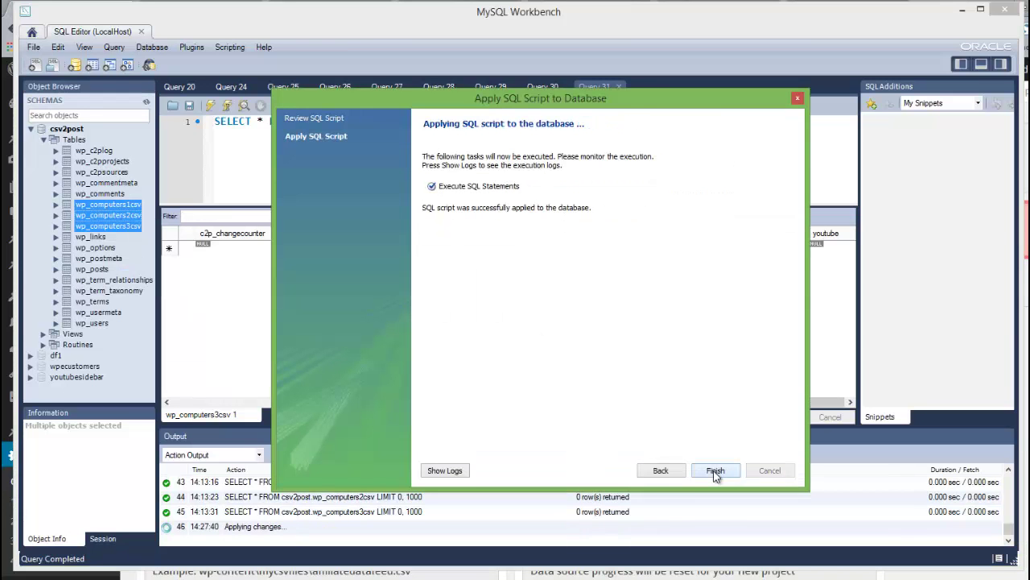
left_click(715, 471)
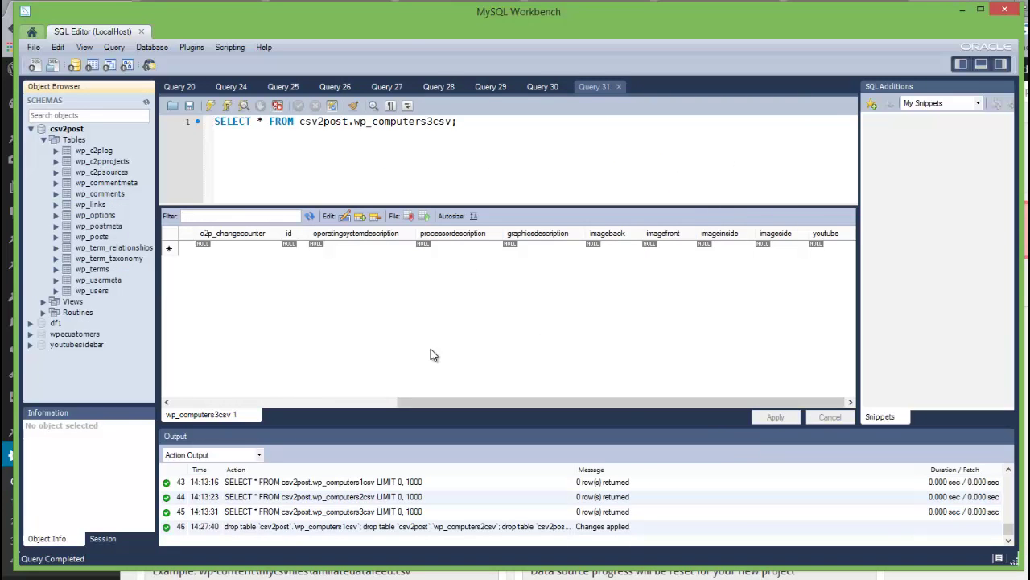
- Switch back to the CSV 2 POST page in Chrome and reload it, resubmitting the new project form
mouse_move(161, 559)
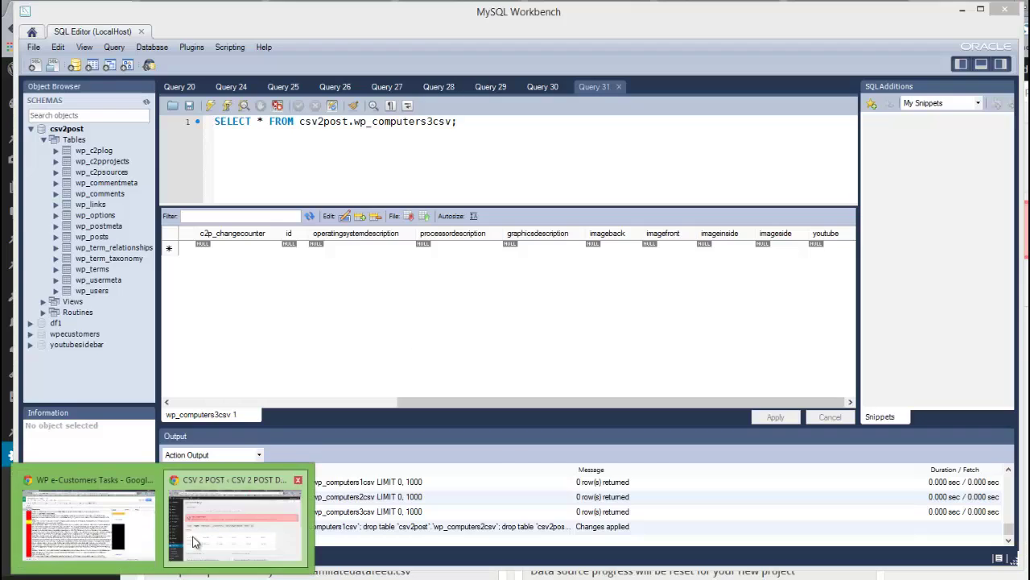
left_click(216, 492)
key("F5")
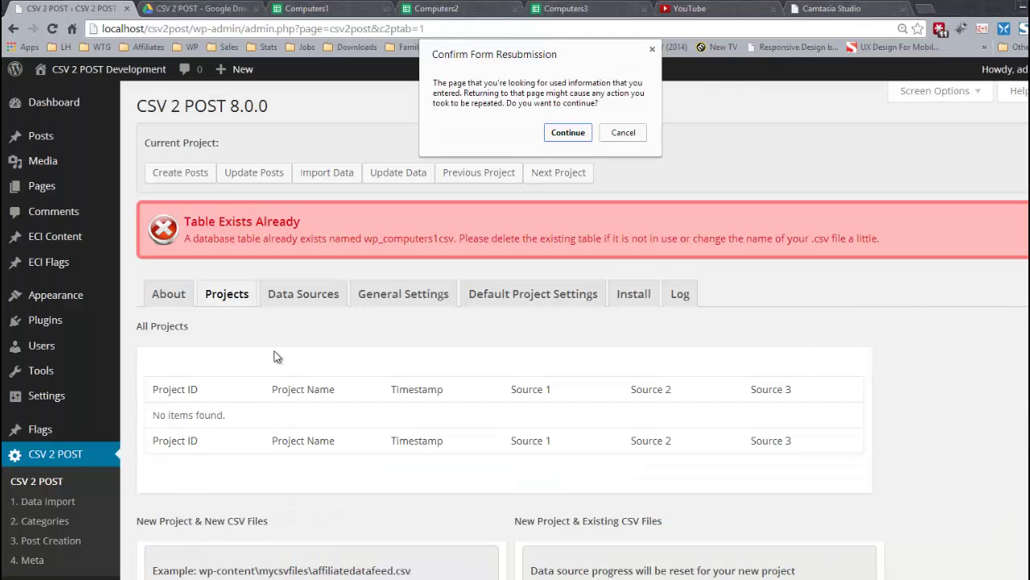
key("Return")
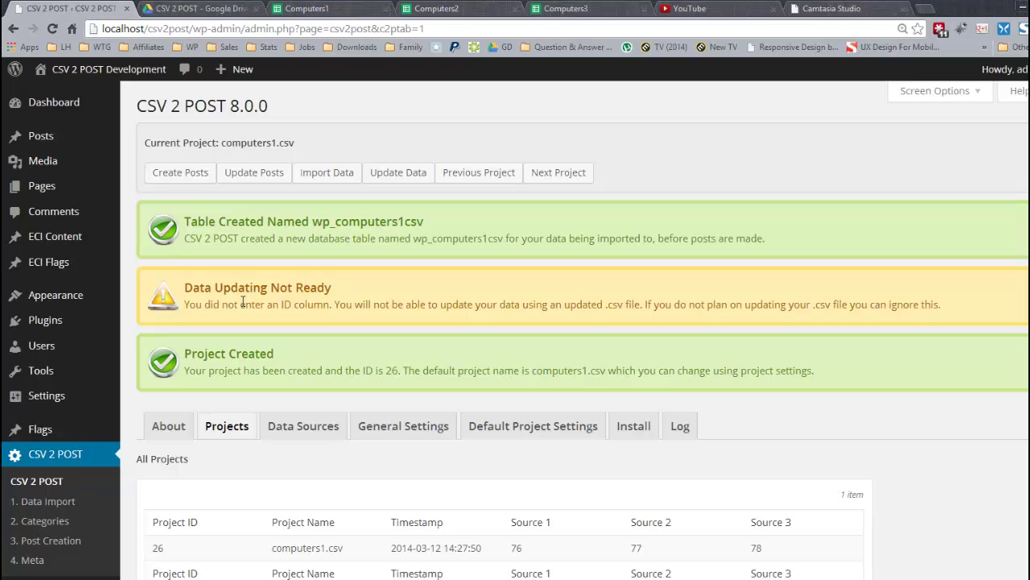
scroll(242, 301, "down", 3)
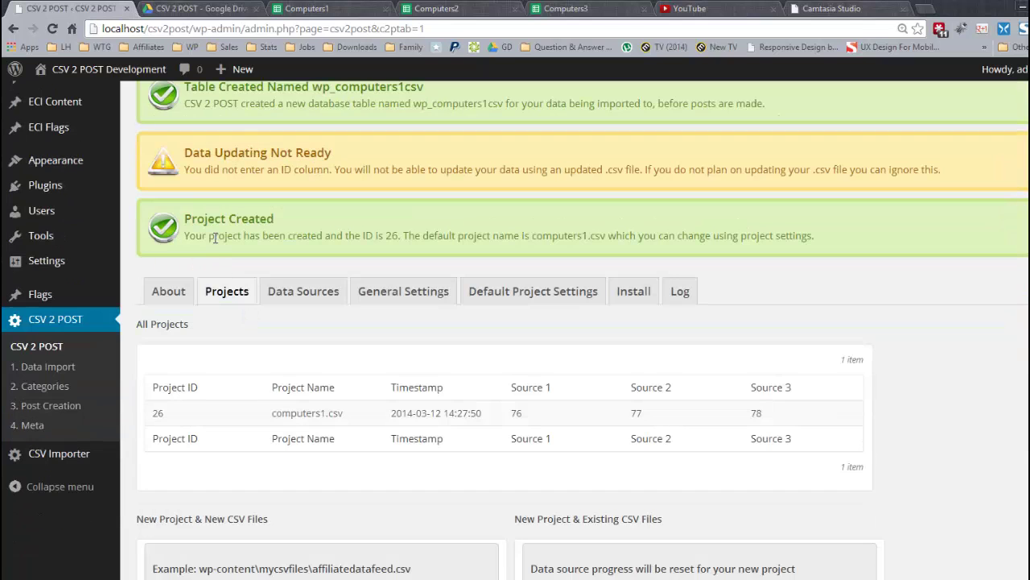
scroll(215, 239, "down", 5)
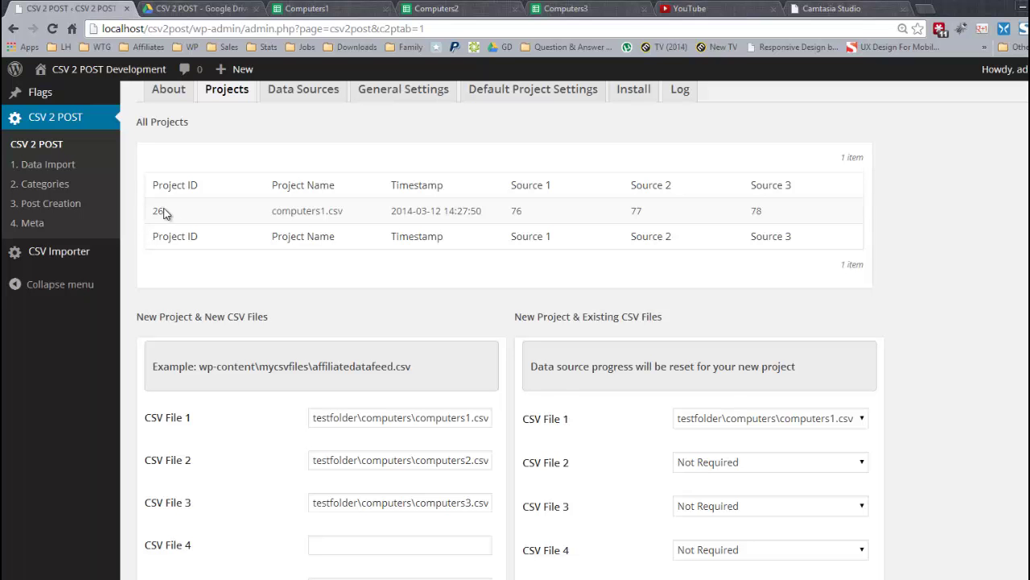
scroll(164, 207, "down", 4)
scroll(294, 250, "down", 1)
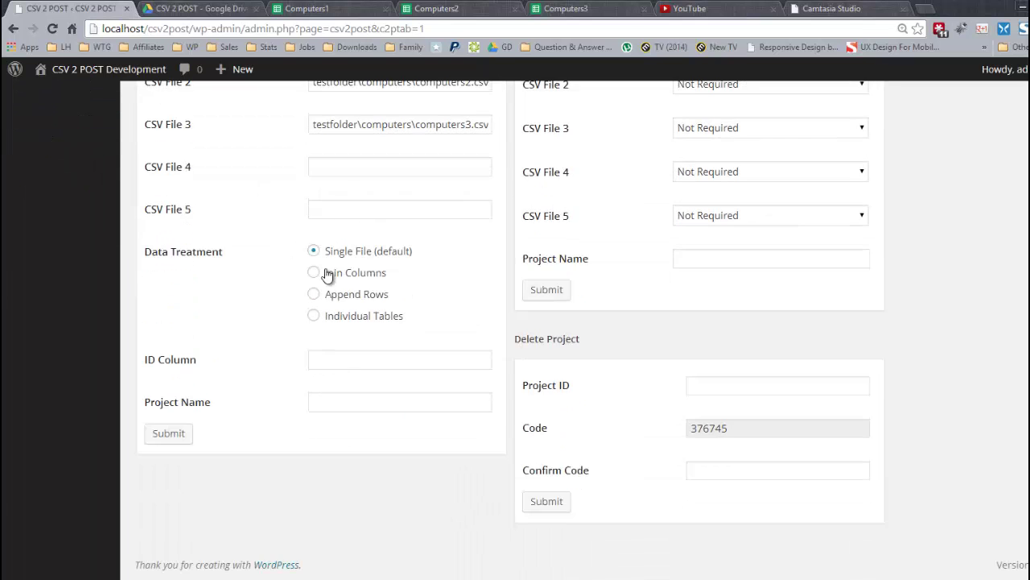
- Switch to MySQL Workbench, refresh the csv2post schema and query the wp_computers1csv table to examine its columns
left_click(435, 560)
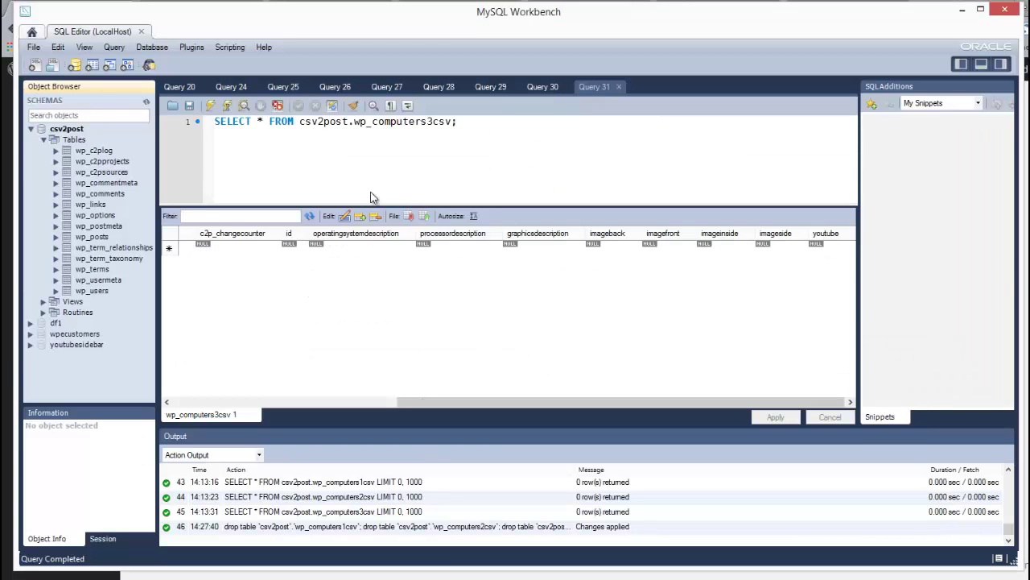
right_click(79, 174)
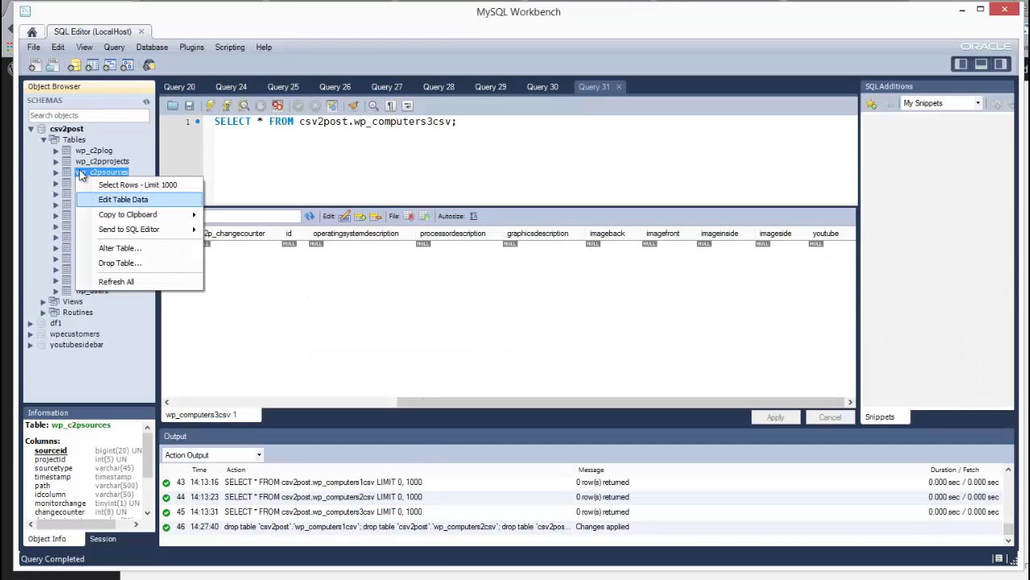
left_click(131, 281)
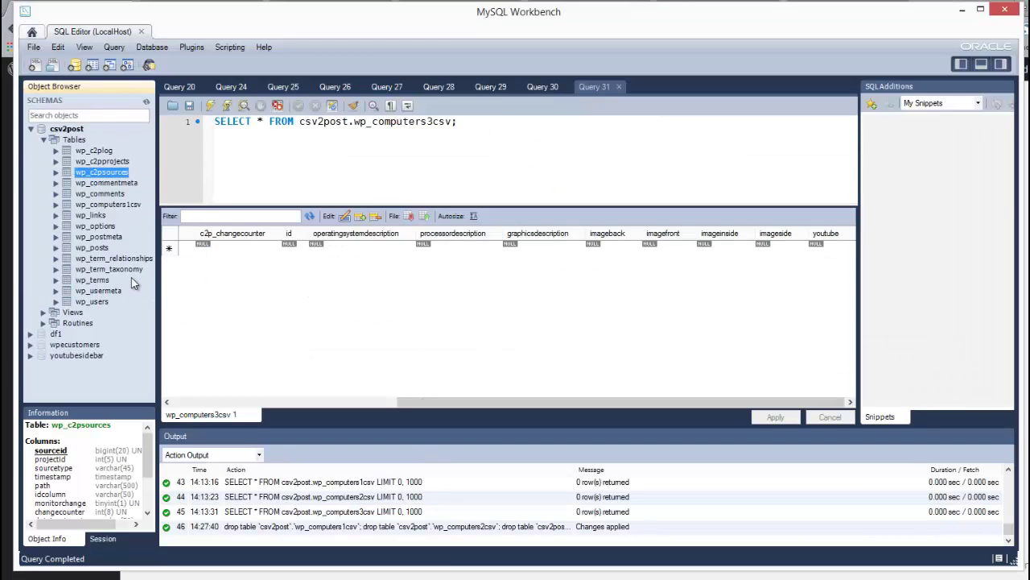
left_click(114, 206)
right_click(114, 205)
left_click(138, 216)
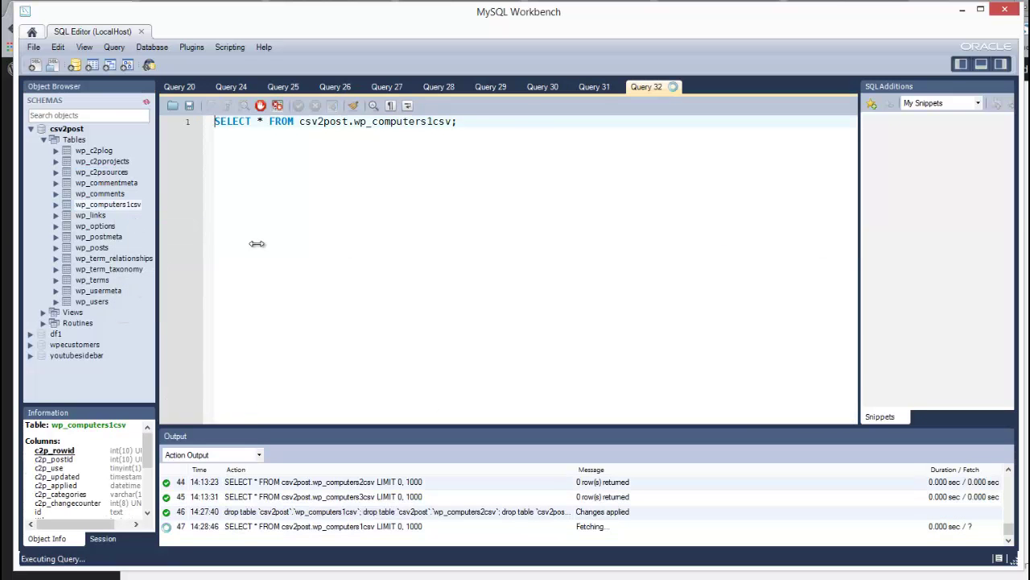
left_click_drag(390, 401, 637, 410)
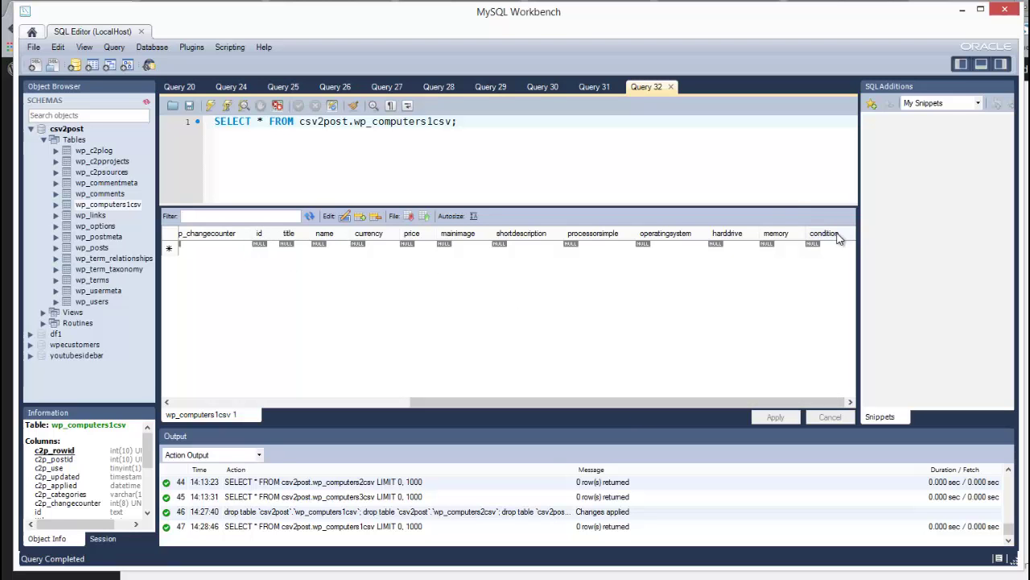
left_click_drag(796, 204, 858, 263)
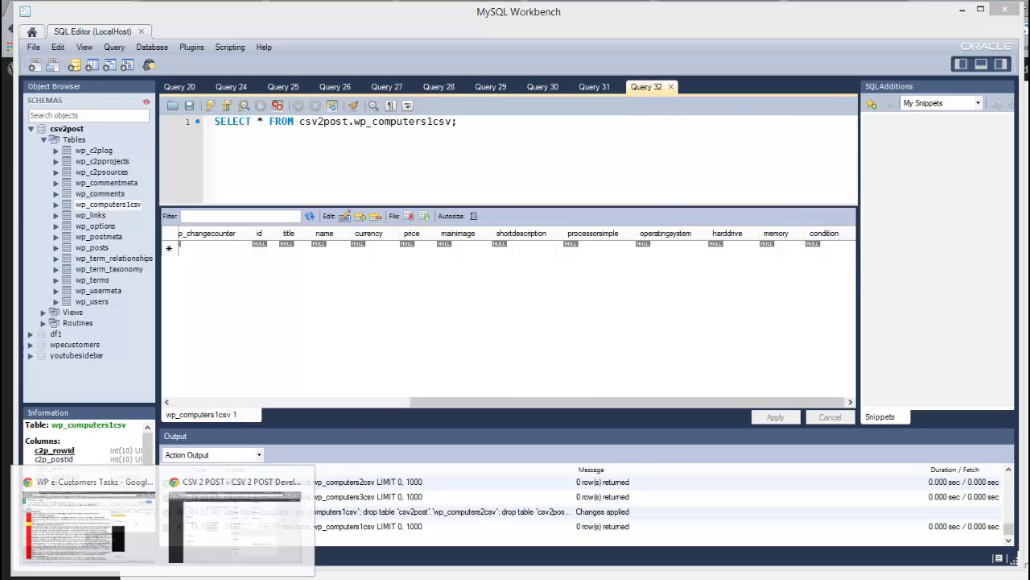
- Switch to the Computers1 spreadsheet in Chrome and compare its last column header with the database table's columns
left_click(215, 542)
left_click(343, 5)
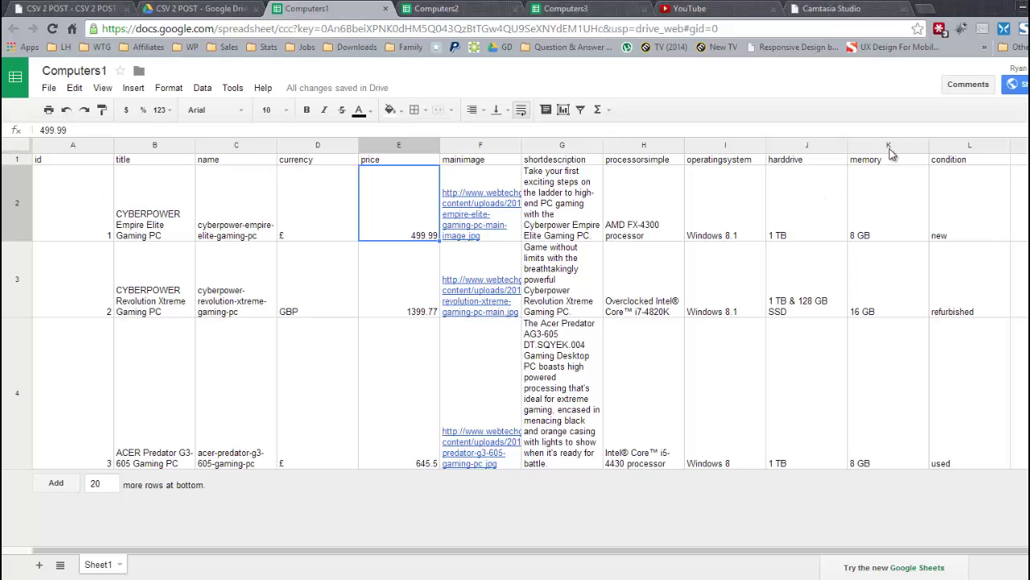
left_click_drag(908, 135, 1017, 187)
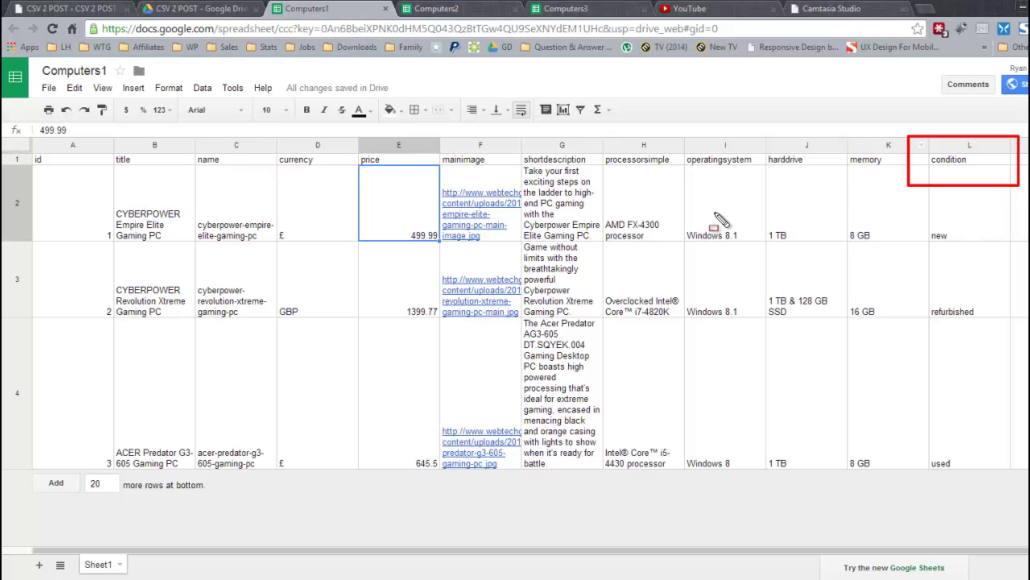
key("Escape")
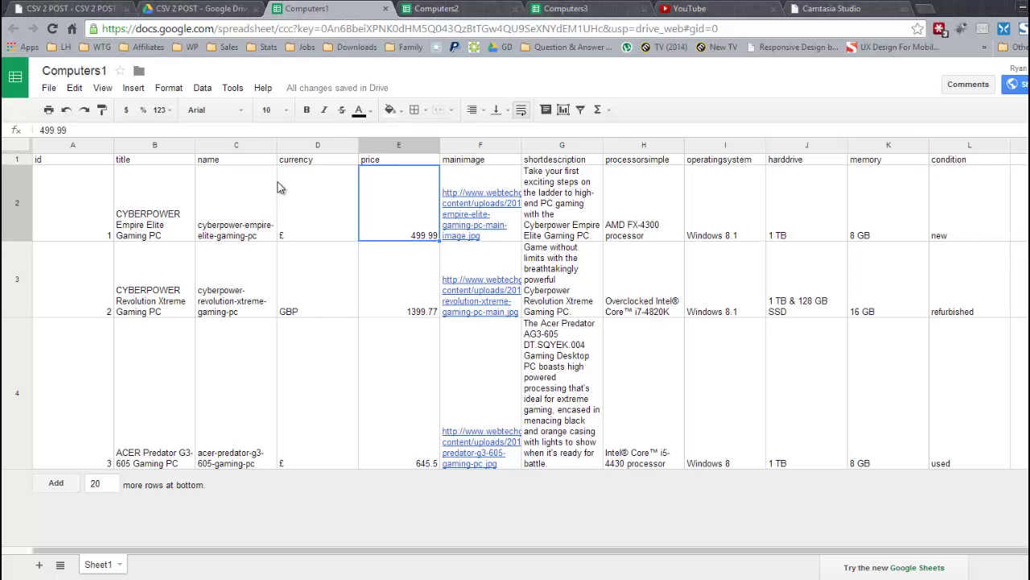
- Return to the CSV 2 POST project form and set Data Treatment to Join Columns
left_click(58, 9)
scroll(207, 231, "up", 3)
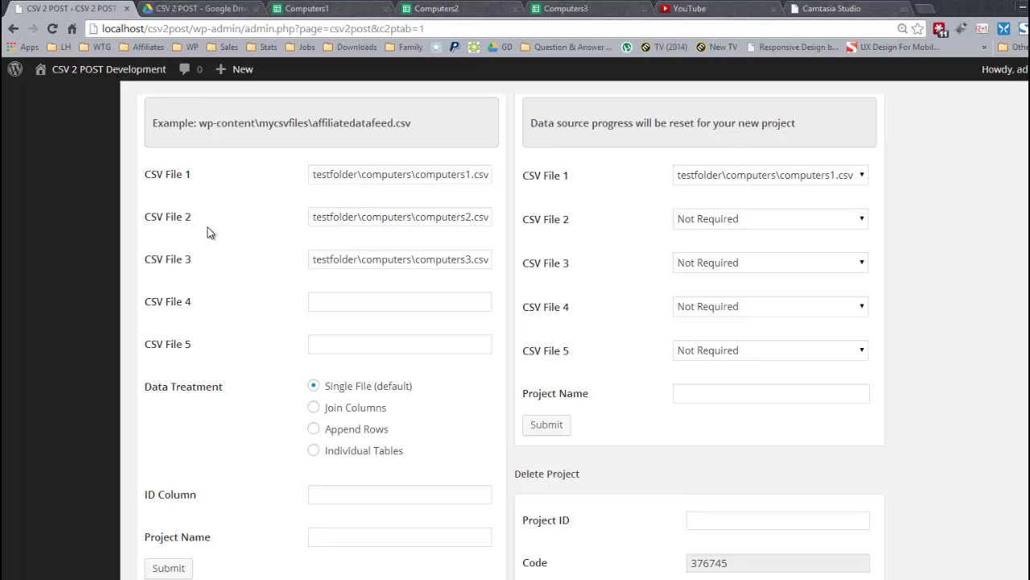
scroll(211, 251, "down", 1)
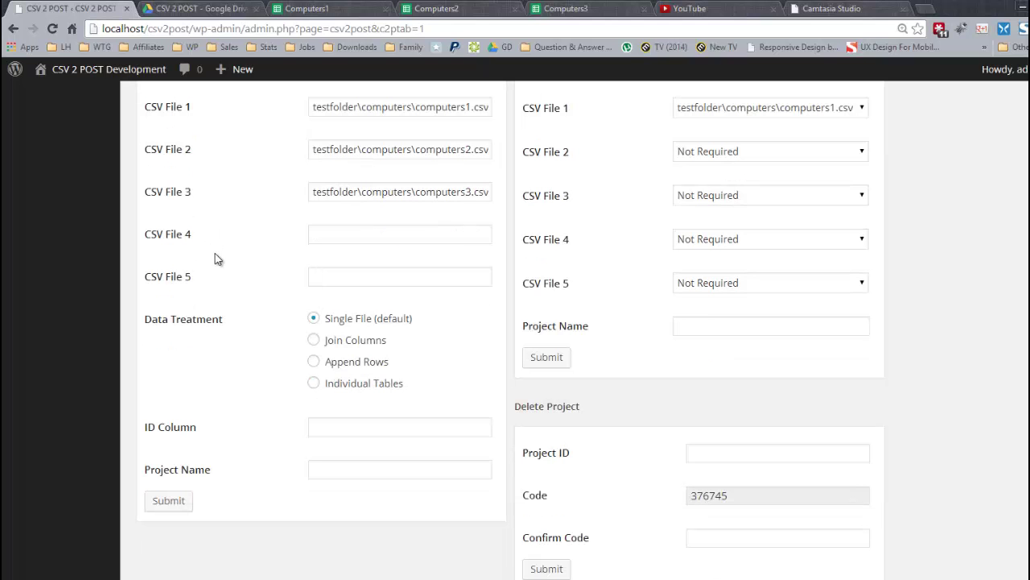
left_click(314, 341)
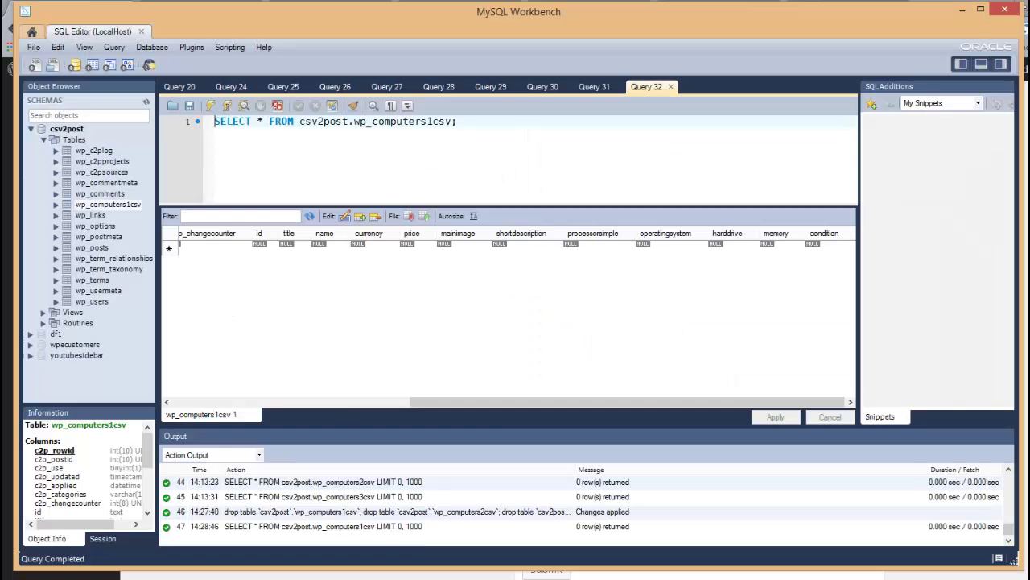
- Drop the wp_computers1csv table from the csv2post schema and apply the SQL script
right_click(119, 208)
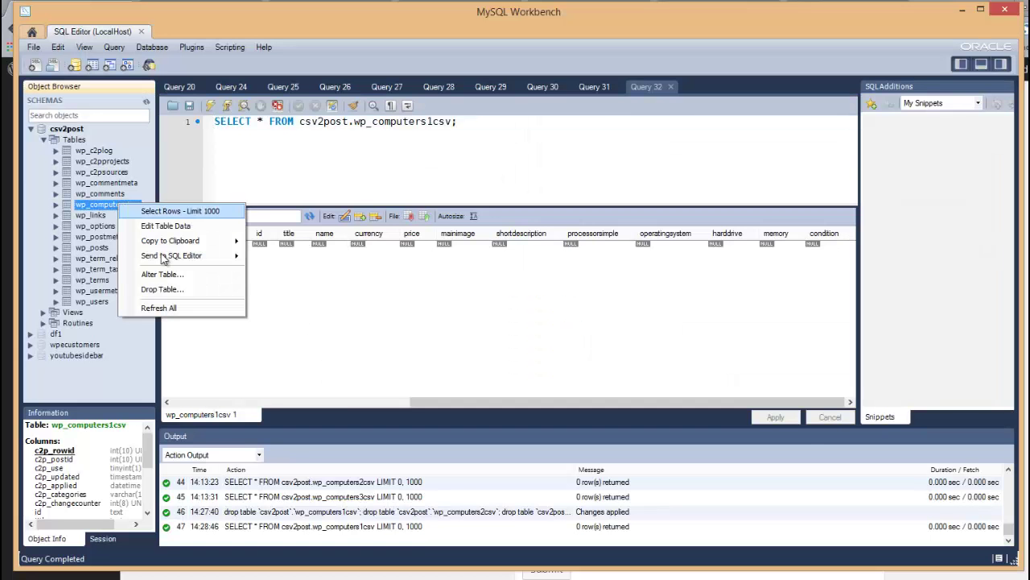
left_click(183, 292)
left_click(714, 471)
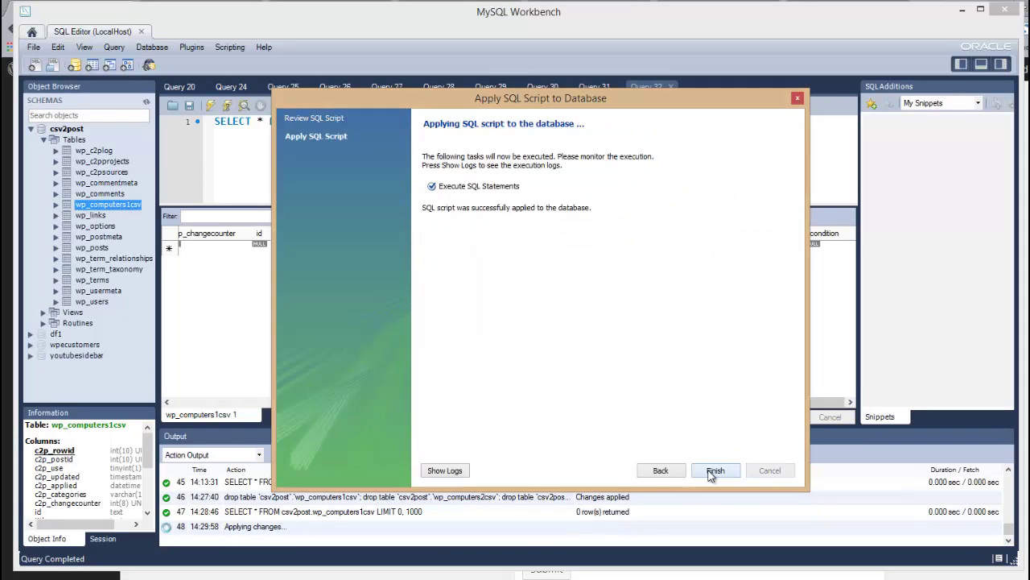
left_click(715, 471)
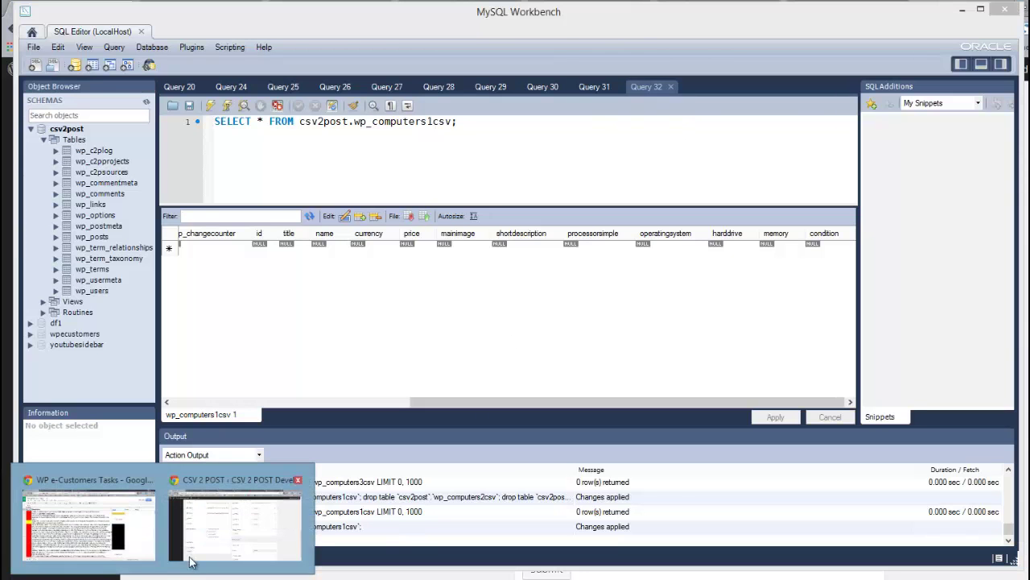
- Switch to the CSV 2 POST page in Chrome and try submitting the Join Columns project with no ID column
left_click(218, 535)
scroll(239, 246, "up", 2)
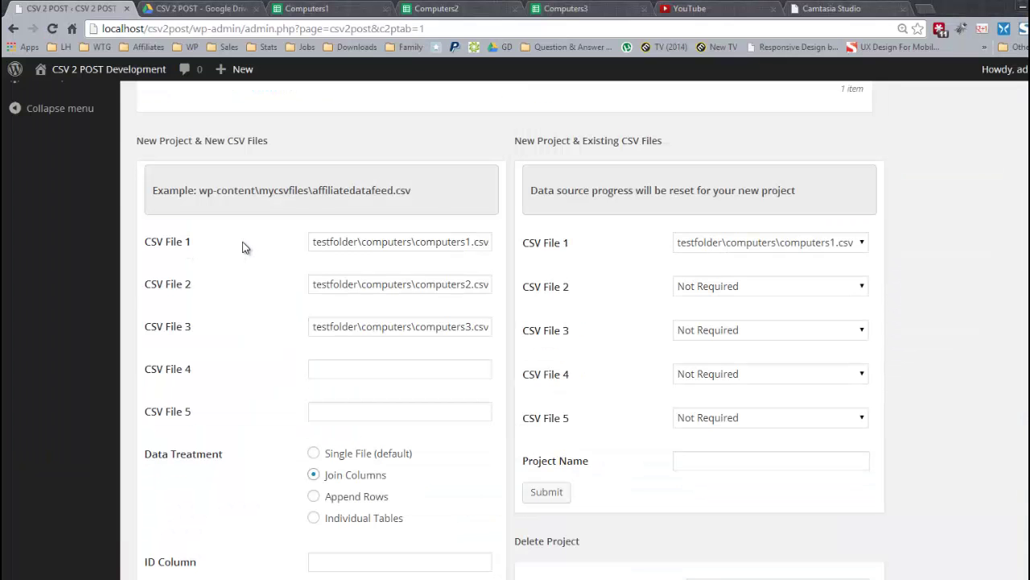
scroll(413, 160, "down", 2)
scroll(413, 260, "down", 2)
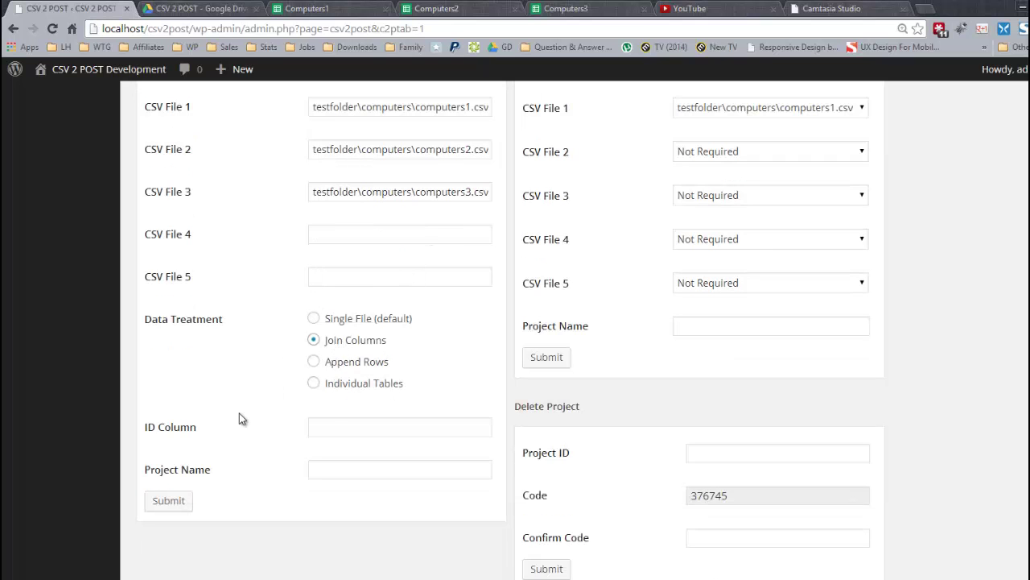
left_click(178, 503)
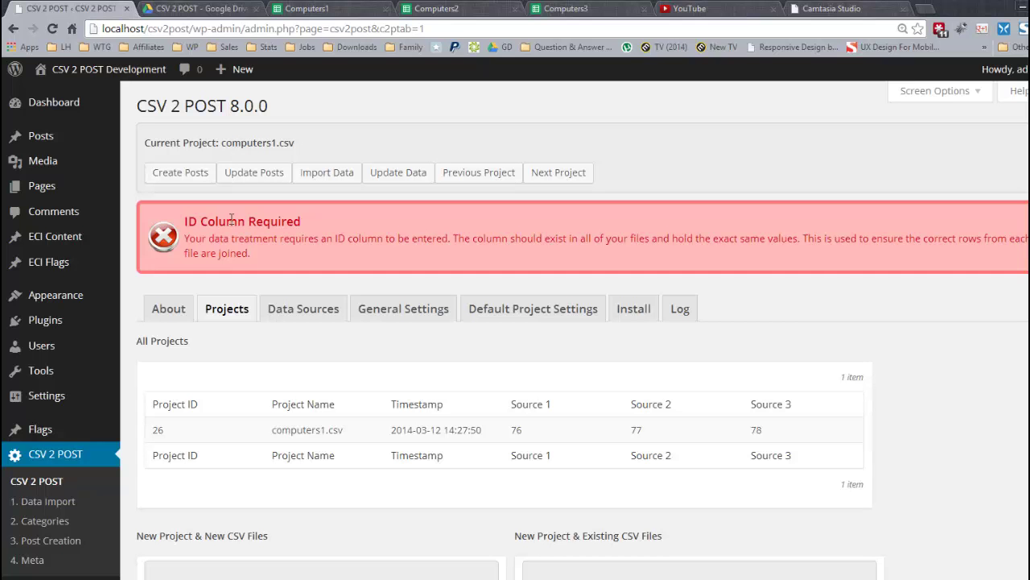
- Set the ID Column to id in the new project form and submit it
scroll(232, 219, "down", 8)
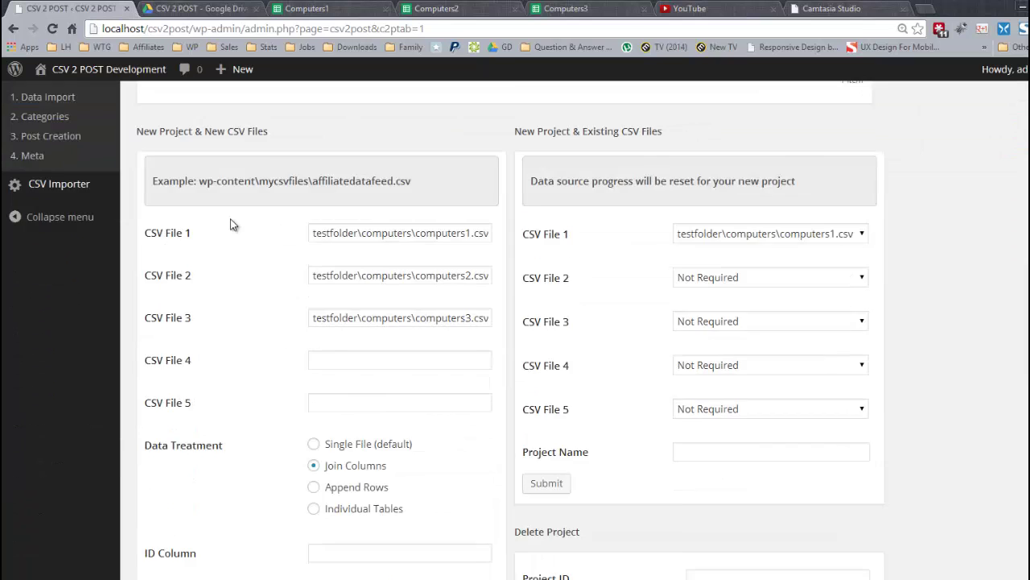
left_click(330, 359)
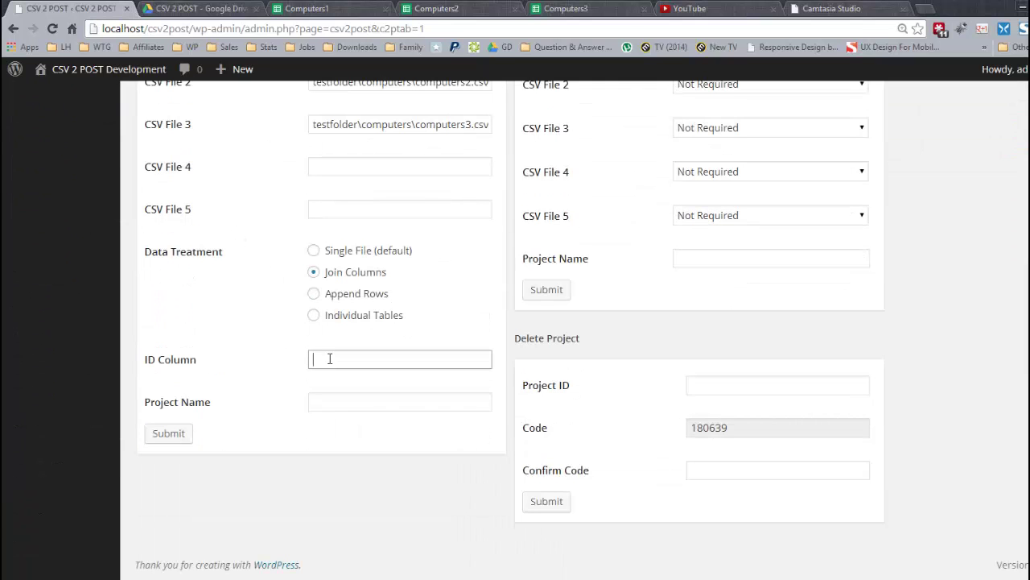
type("id")
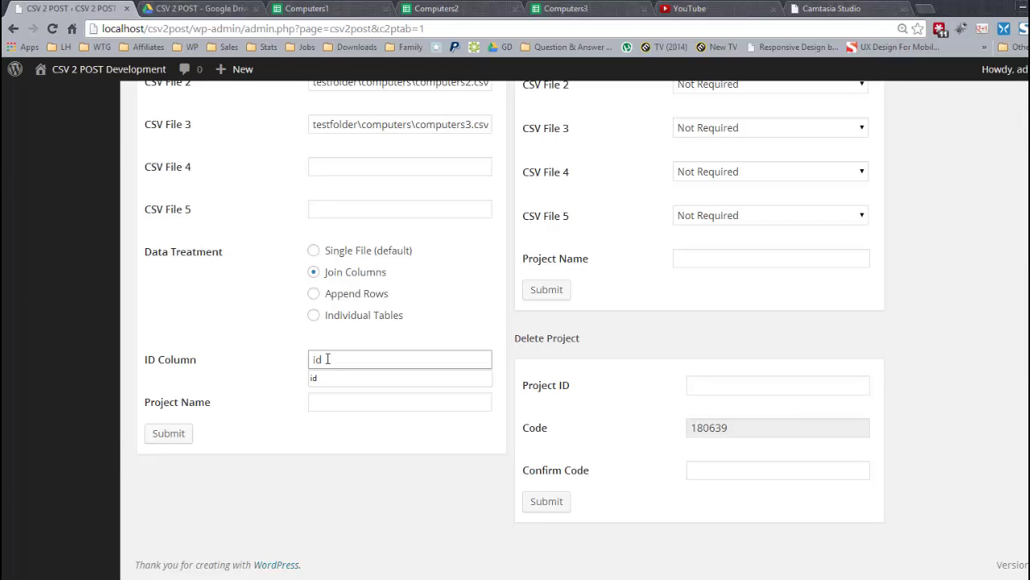
left_click(176, 436)
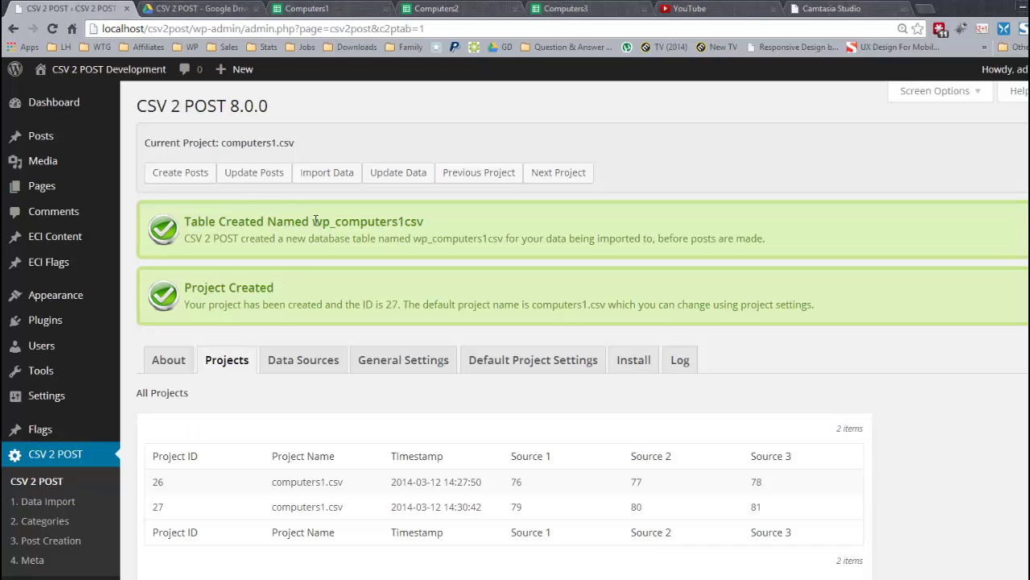
scroll(224, 346, "down", 3)
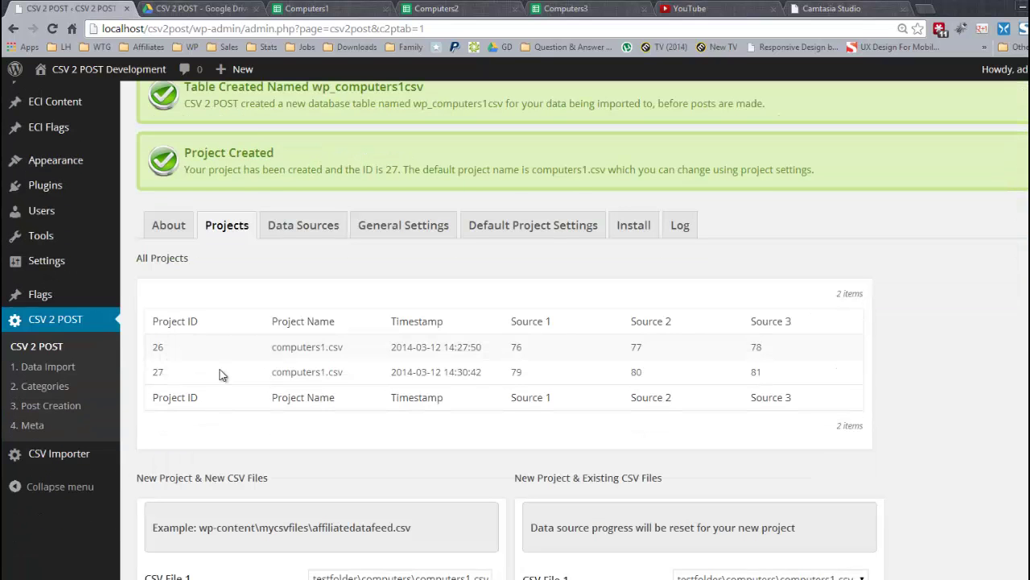
scroll(232, 371, "down", 1)
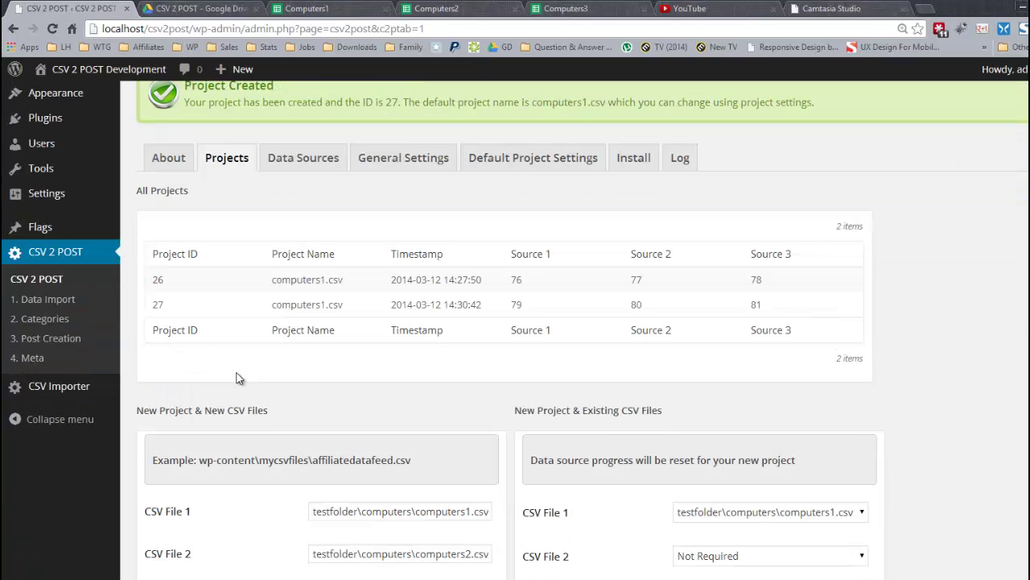
- Switch to MySQL Workbench, refresh the schema's tables and query the rows of wp_computers1csv
key("alt+Tab")
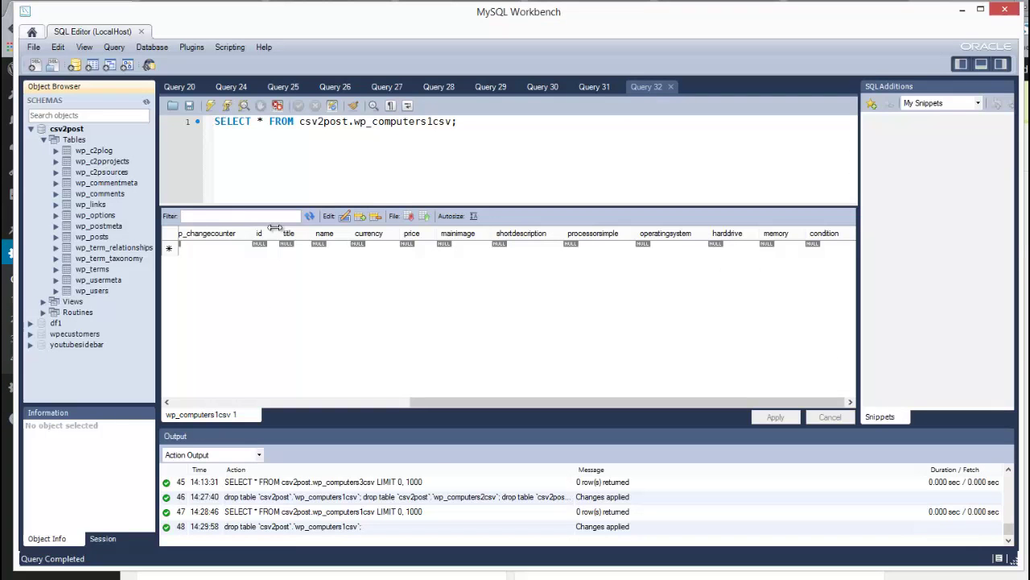
right_click(103, 172)
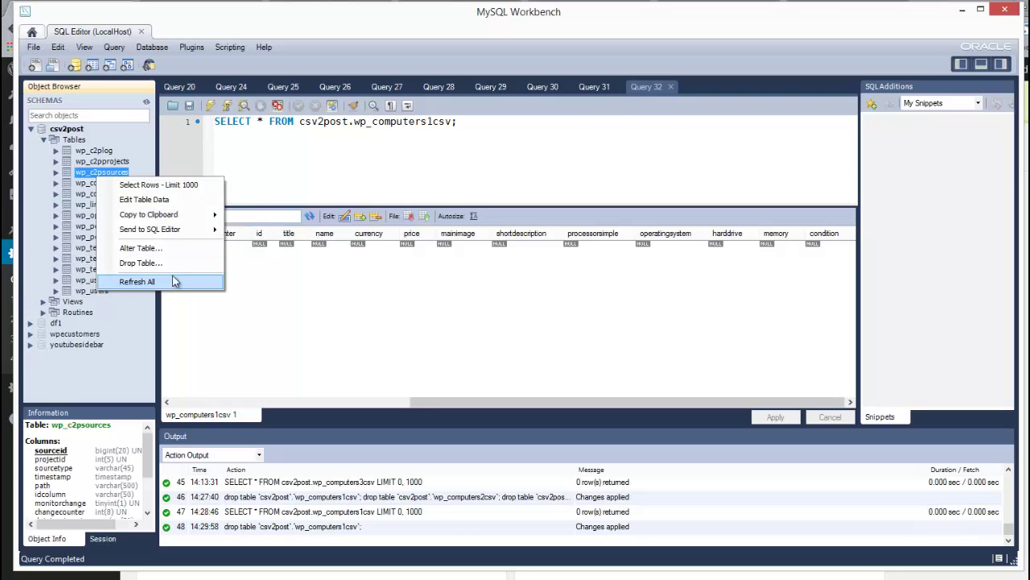
left_click(108, 282)
right_click(107, 205)
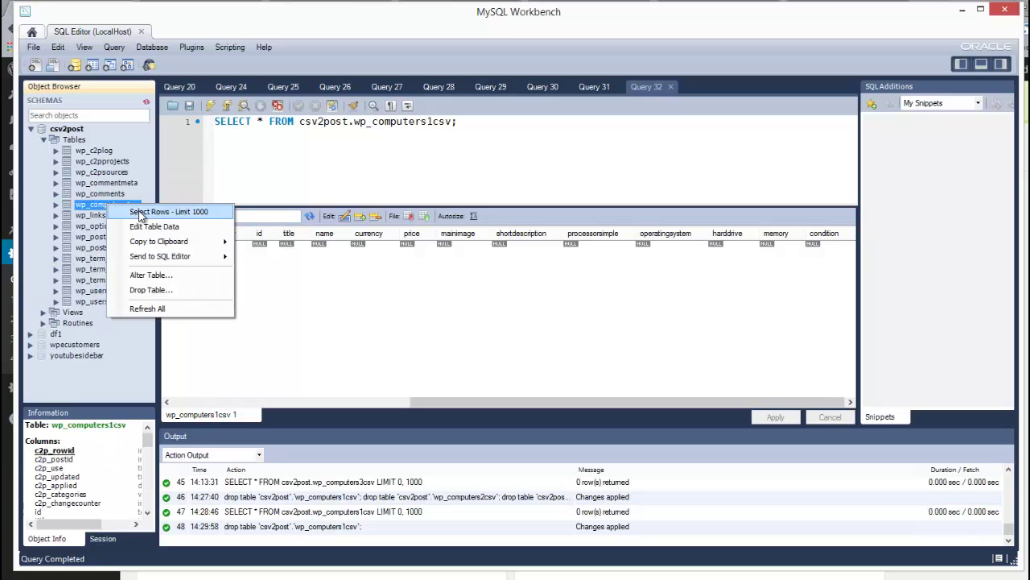
left_click(156, 212)
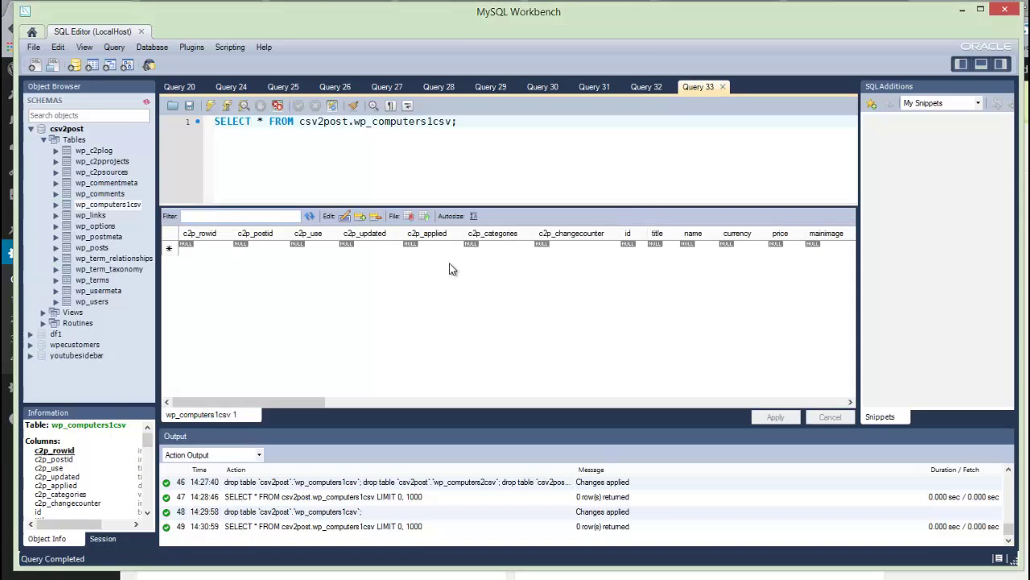
- Examine the column headers of the wp_computers1csv results from id through to the last column
left_click_drag(304, 401, 336, 371)
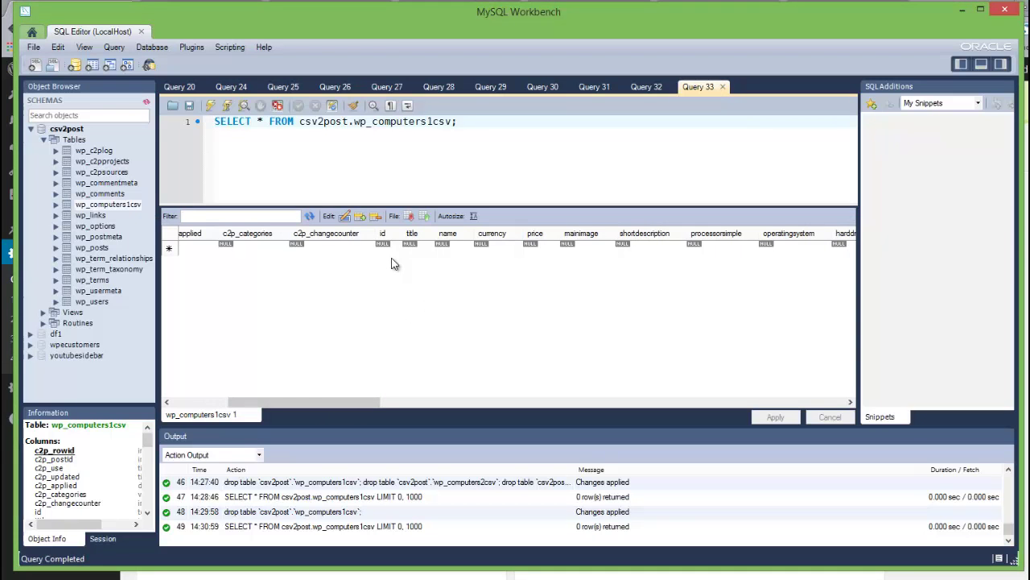
mouse_move(357, 216)
left_mouse_down()
mouse_move(463, 241)
mouse_move(659, 242)
mouse_move(829, 261)
left_mouse_up()
key("Escape")
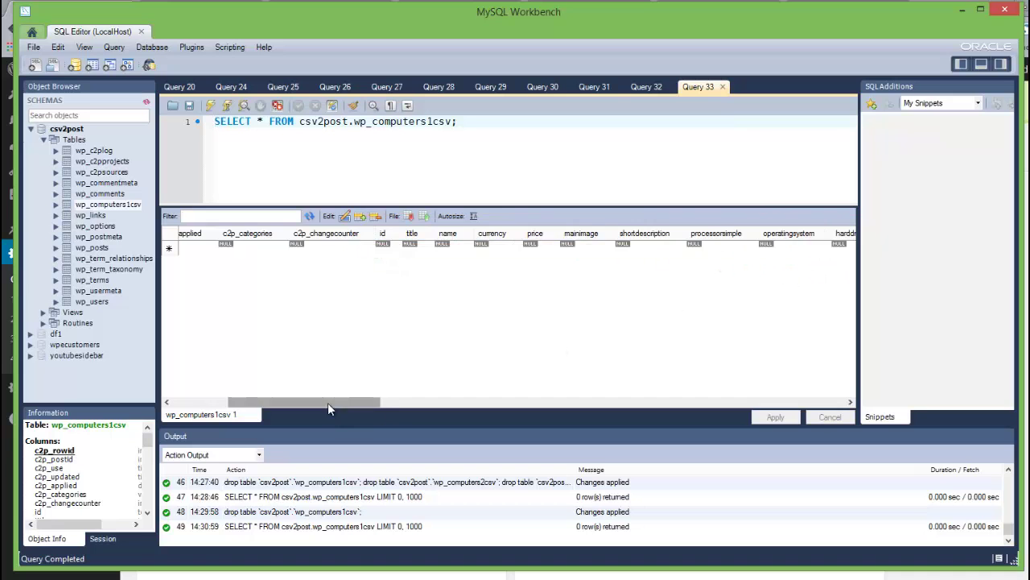
left_click_drag(328, 403, 824, 373)
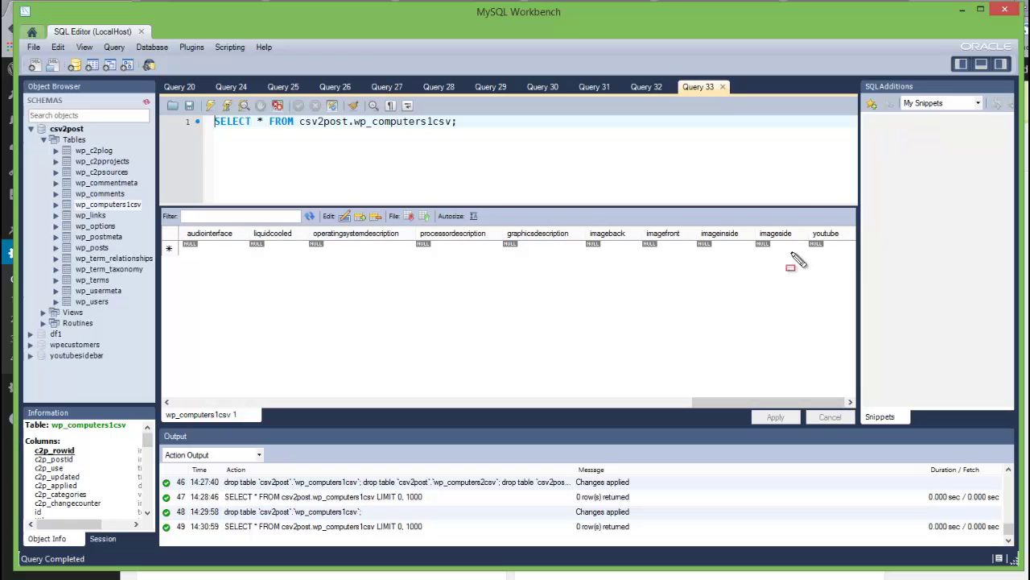
mouse_move(787, 211)
left_mouse_down()
mouse_move(866, 254)
mouse_move(885, 281)
left_mouse_up()
- Switch to the Computers3 spreadsheet in Chrome and check its last column header against the database table
mouse_move(165, 574)
left_click(232, 492)
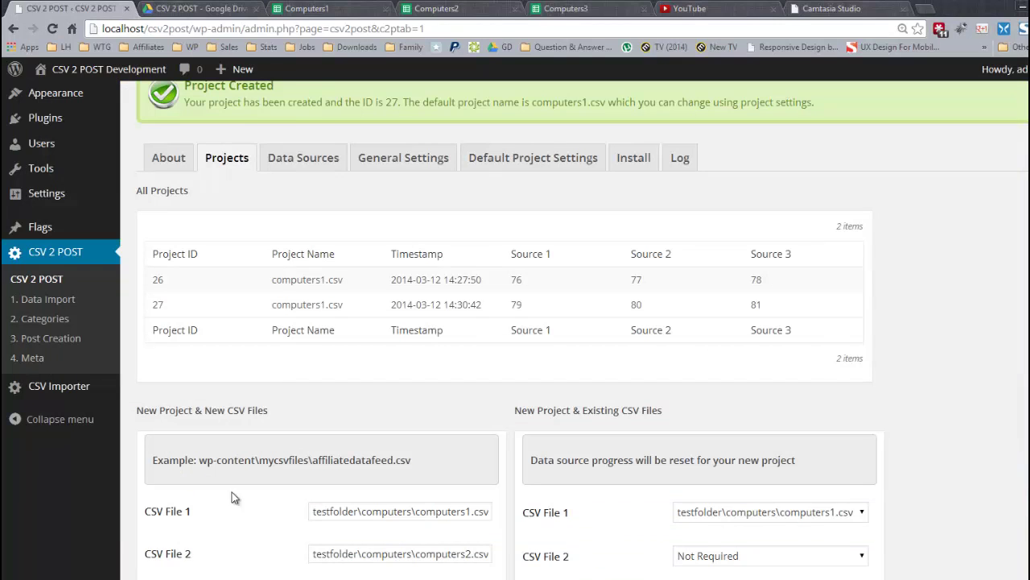
left_click(600, 8)
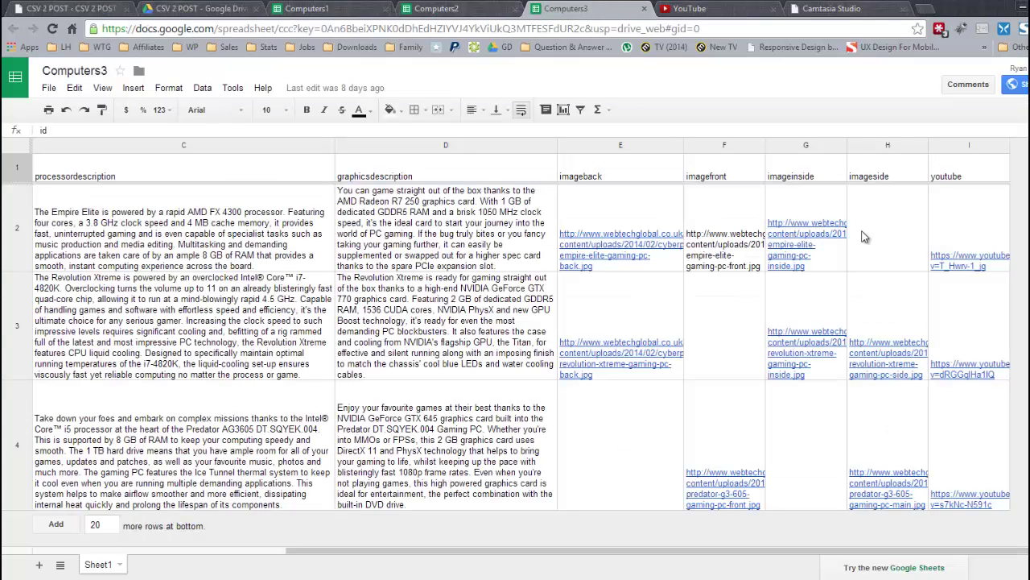
mouse_move(920, 138)
left_mouse_down()
mouse_move(972, 193)
mouse_move(1029, 204)
left_mouse_up()
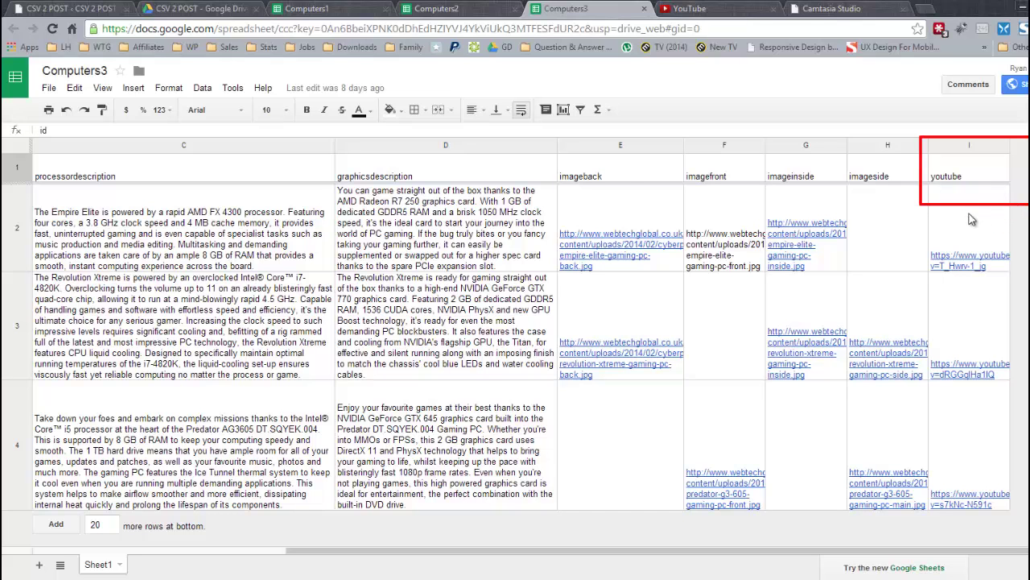
key("Escape")
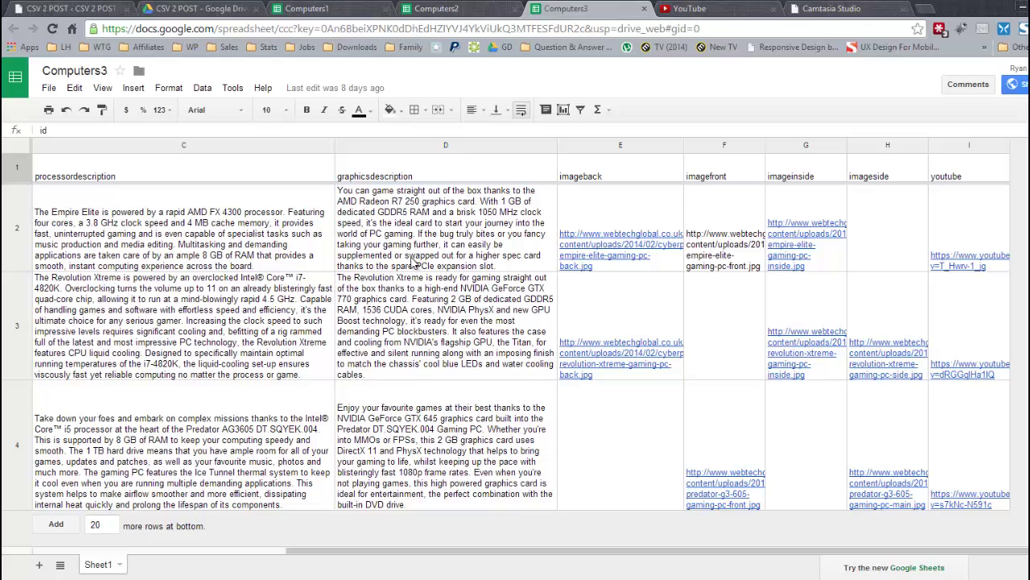
- View the Computers1 spreadsheet's headers and compare them with the first columns of wp_computers1csv in MySQL Workbench
left_click(452, 8)
left_click(336, 8)
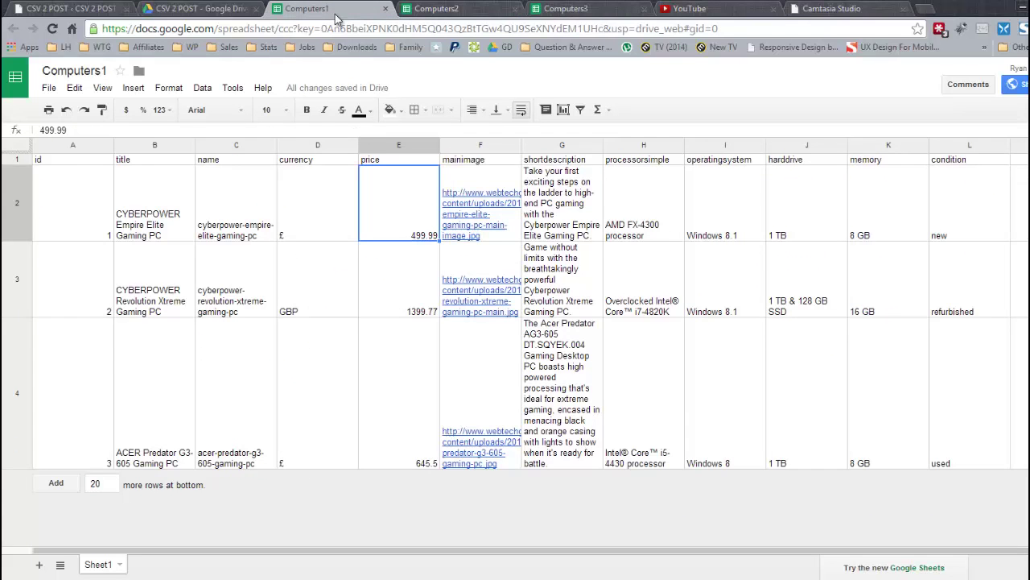
key("alt+Tab")
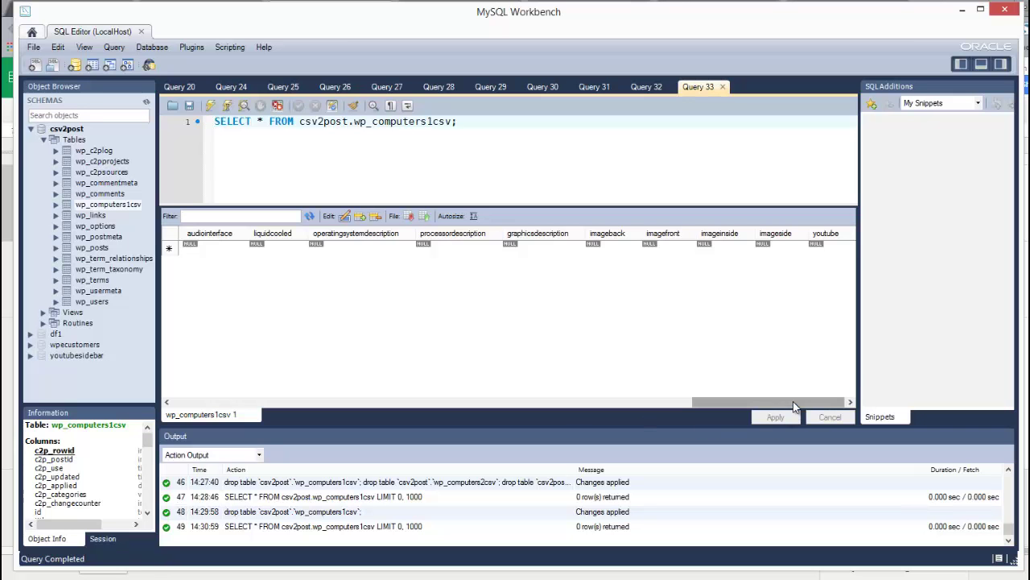
left_click_drag(793, 401, 250, 402)
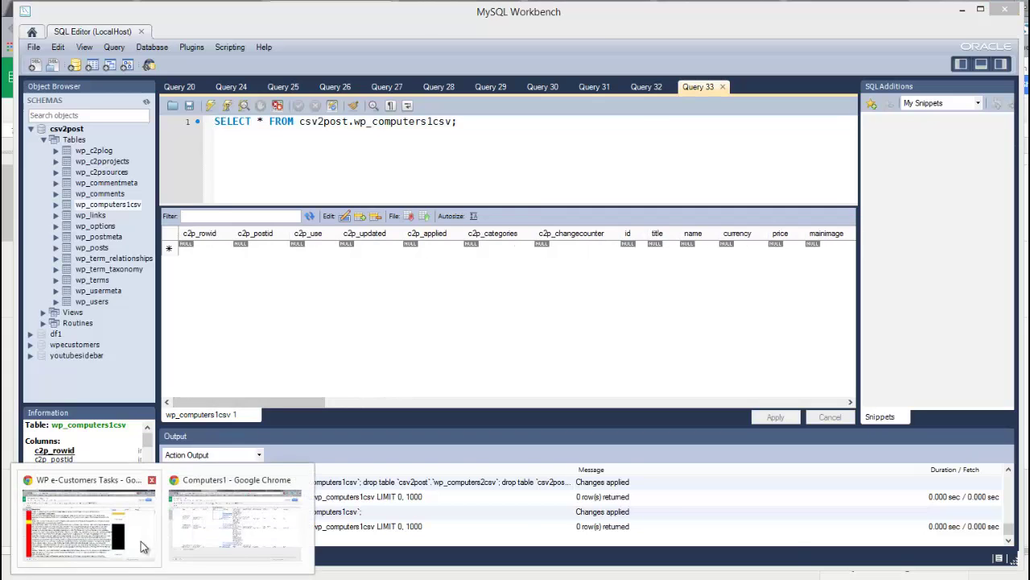
- Return to the CSV 2 POST page in Chrome and review the projects list and the new project form's settings
left_click(205, 531)
left_click(78, 8)
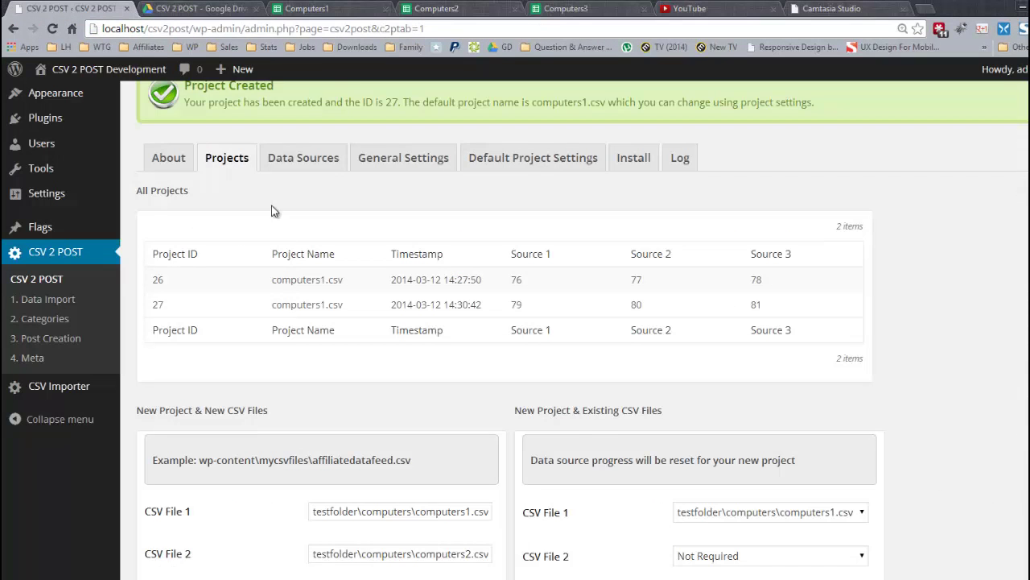
scroll(290, 245, "down", 5)
scroll(309, 289, "down", 1)
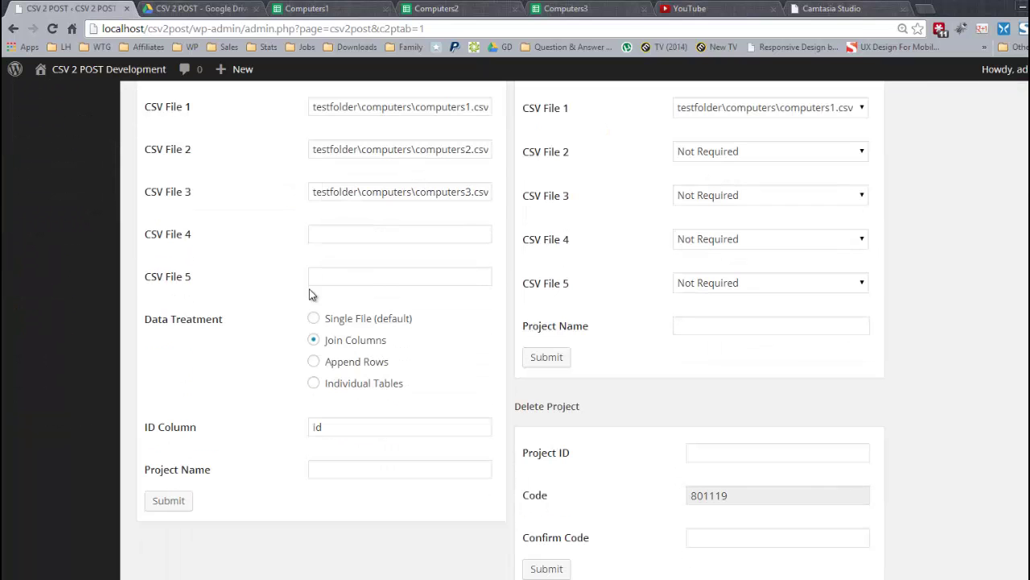
scroll(467, 360, "up", 3)
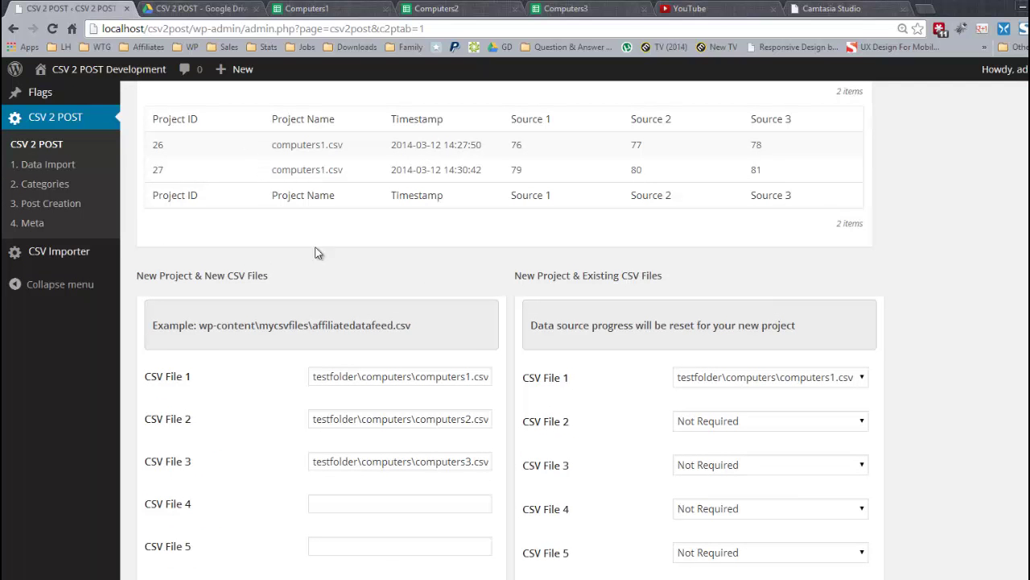
scroll(463, 524, "down", 1)
- Switch to MySQL Workbench and drop the recreated wp_computers1csv table, applying the SQL script
key("alt+Tab")
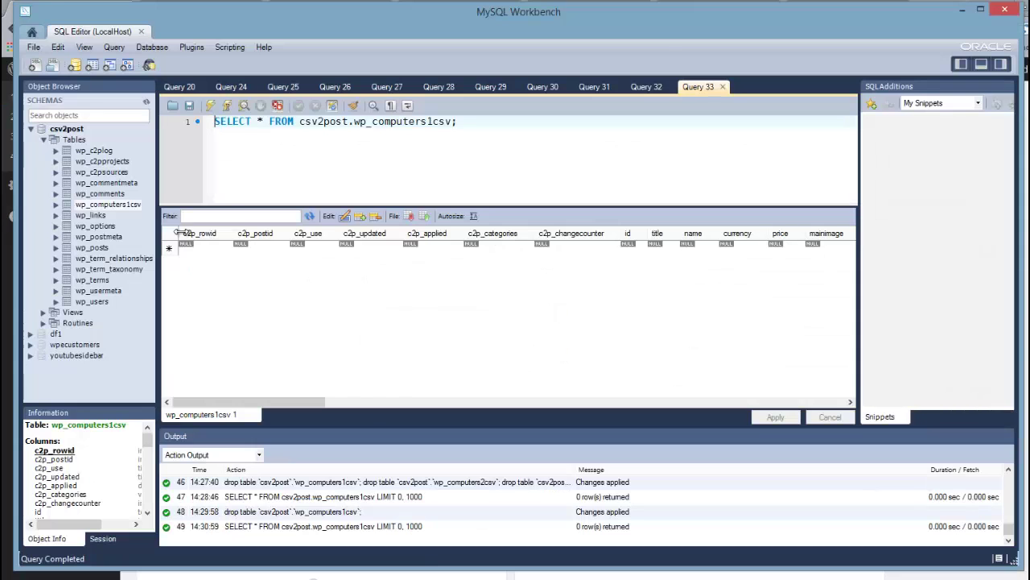
right_click(110, 206)
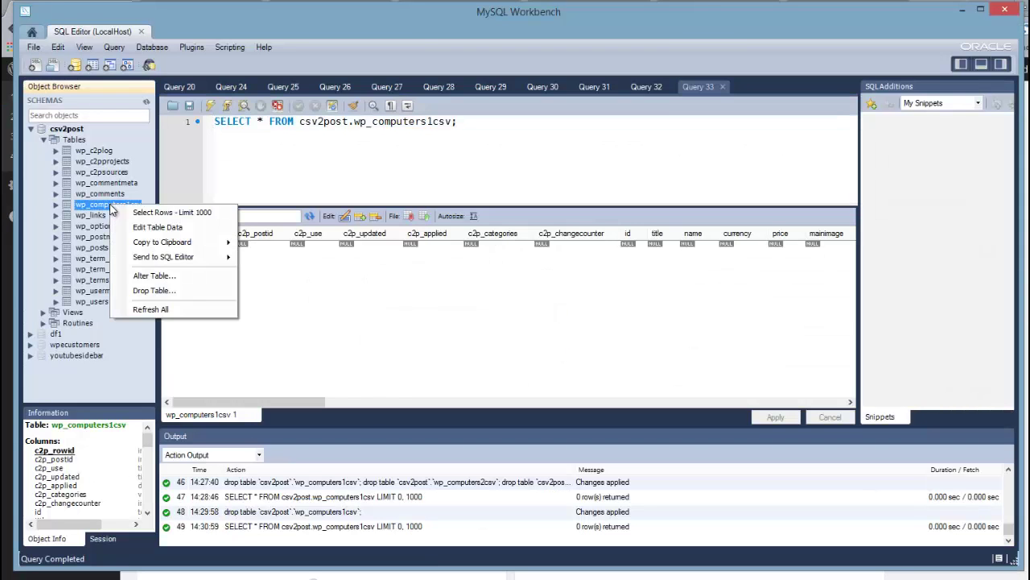
left_click(178, 291)
left_click(712, 471)
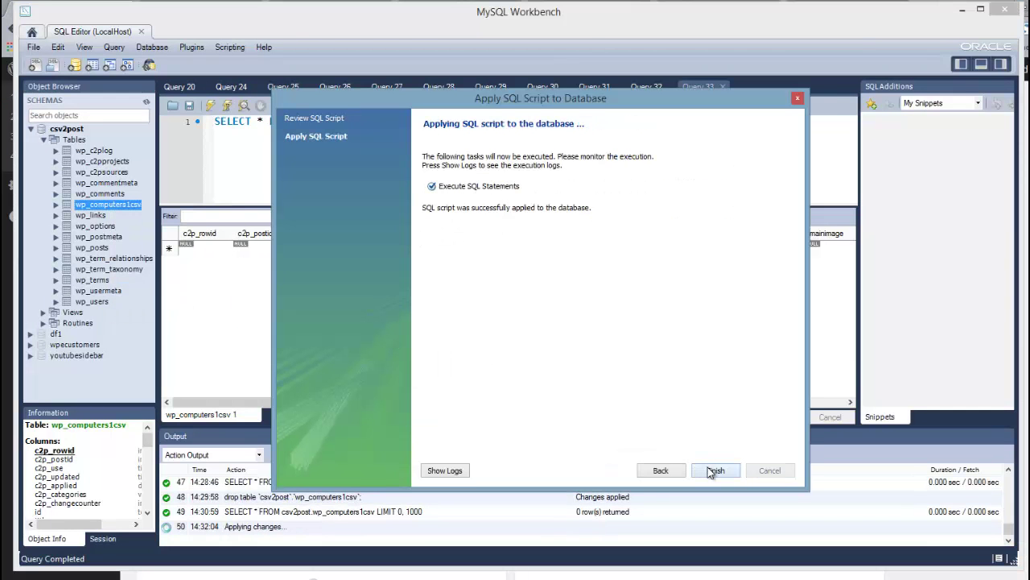
left_click(714, 471)
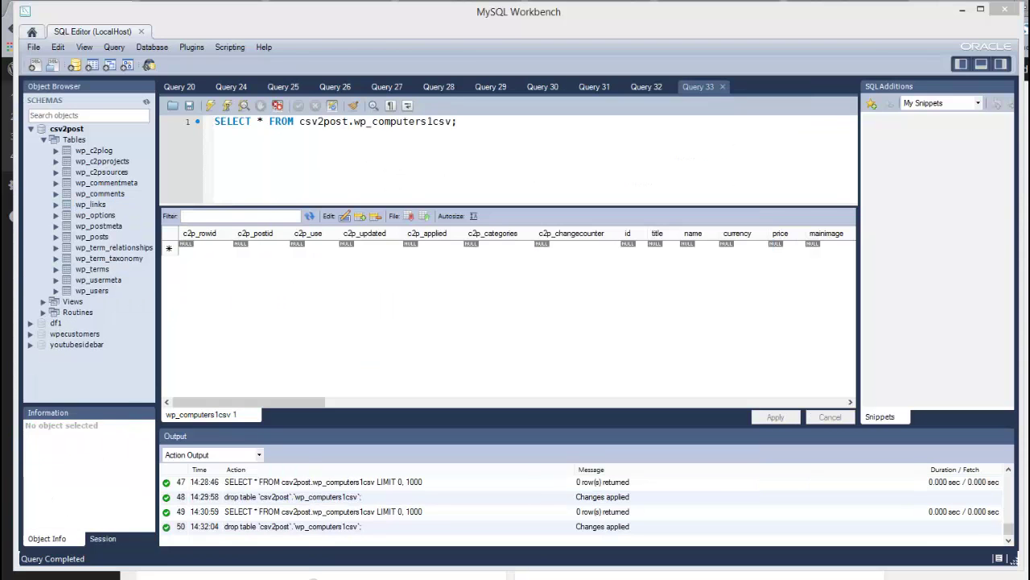
- Switch to Chrome and try to create a project from the three computers CSV files using the Append Rows data treatment
left_click(169, 552)
scroll(276, 283, "down", 1)
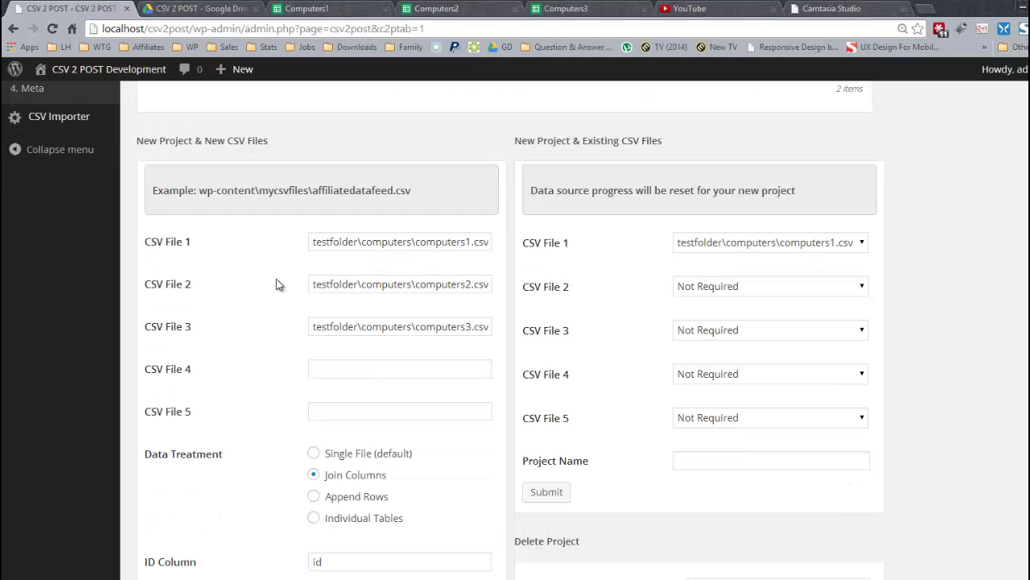
scroll(274, 283, "down", 1)
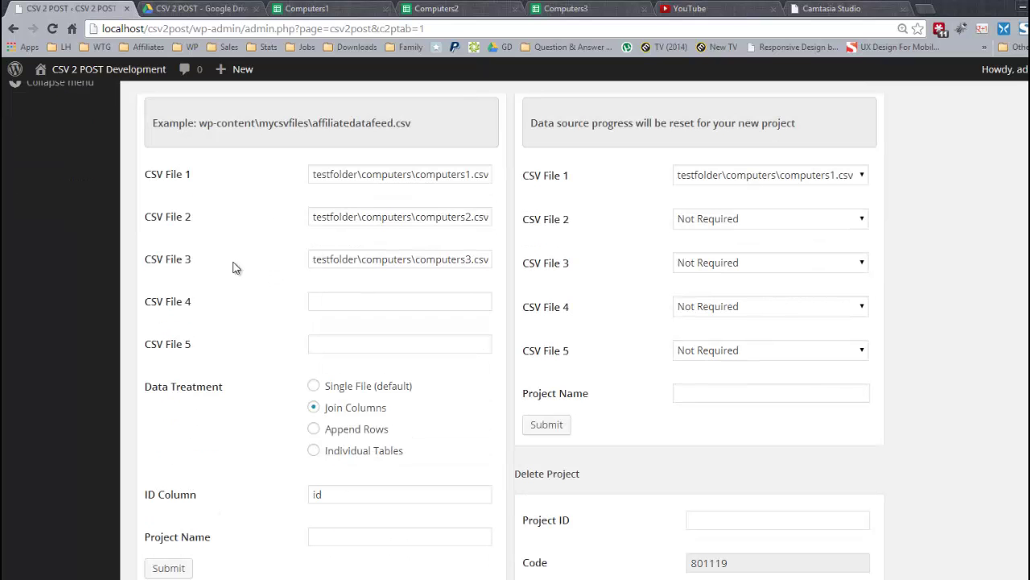
left_click(313, 428)
scroll(249, 342, "down", 1)
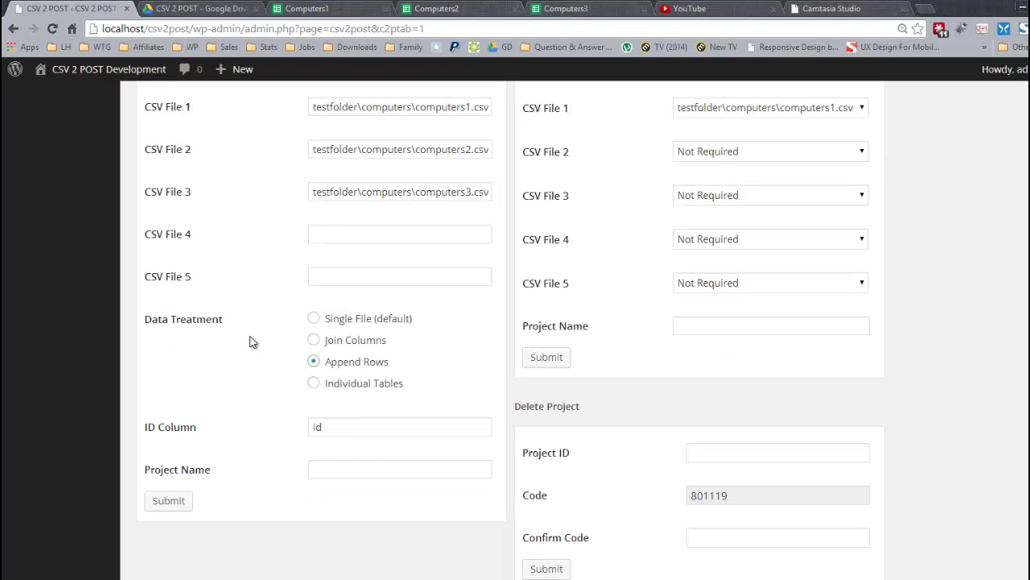
scroll(256, 326, "up", 1)
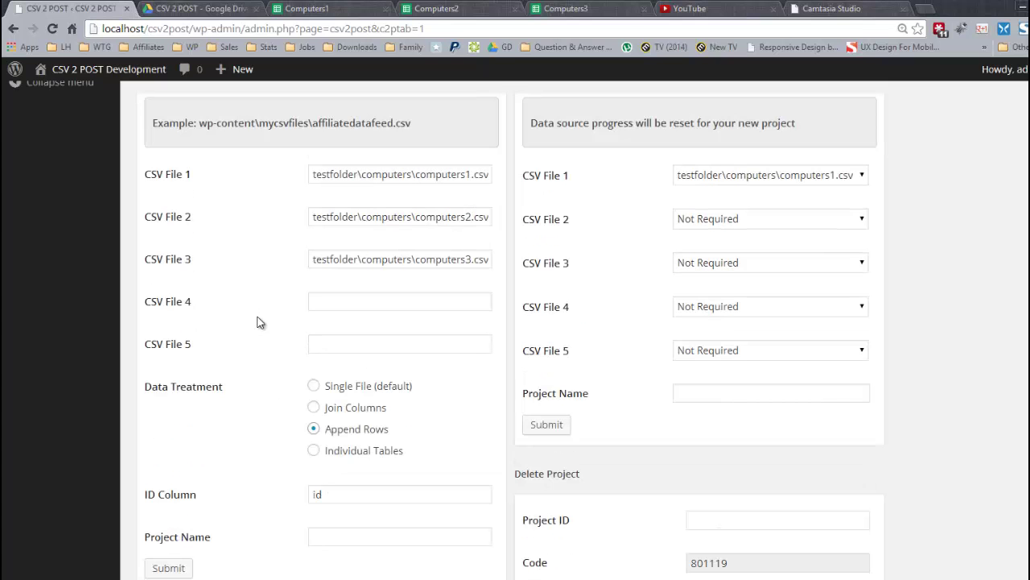
scroll(256, 326, "down", 1)
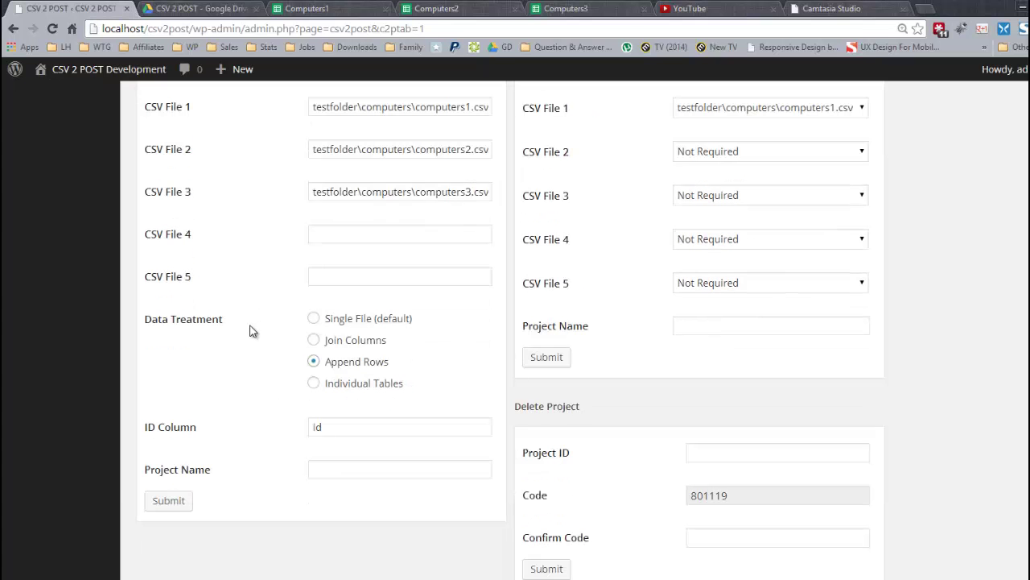
left_click(180, 501)
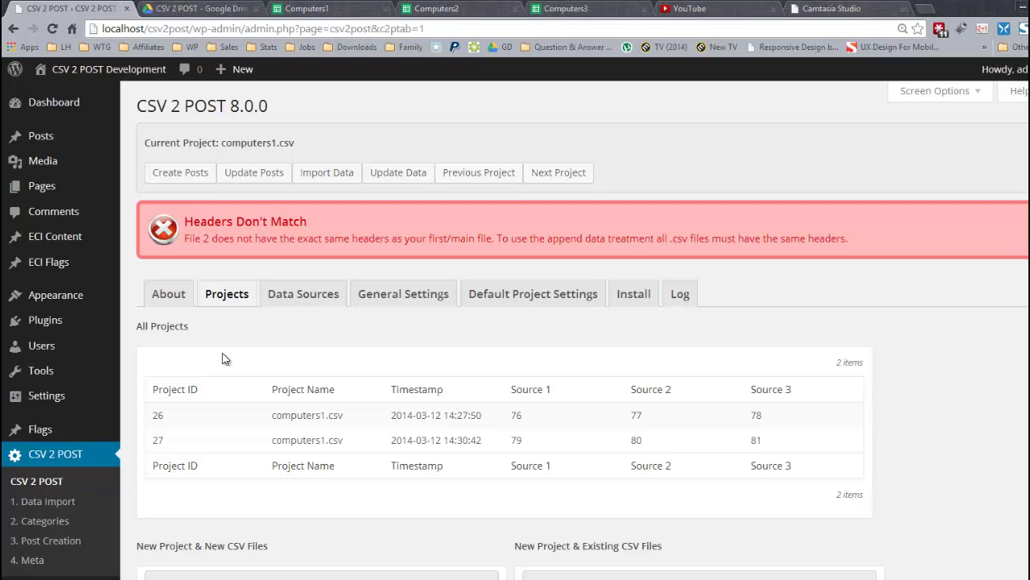
- Clear the CSV File 1, CSV File 2 and CSV File 3 paths in the New Project & New CSV Files form
scroll(224, 353, "down", 6)
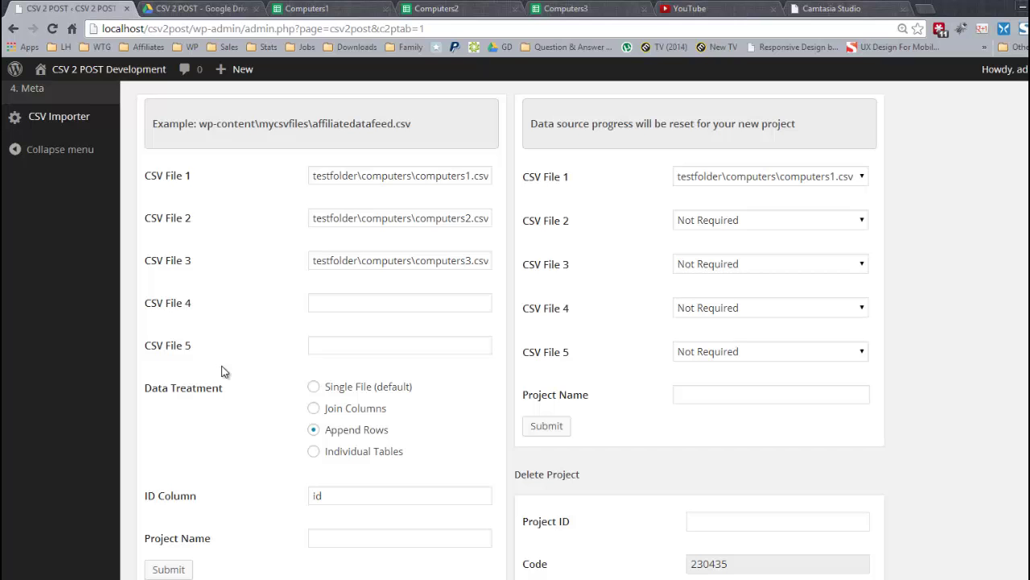
left_click(439, 177)
key("ctrl+a")
key("BackSpace")
left_click(427, 218)
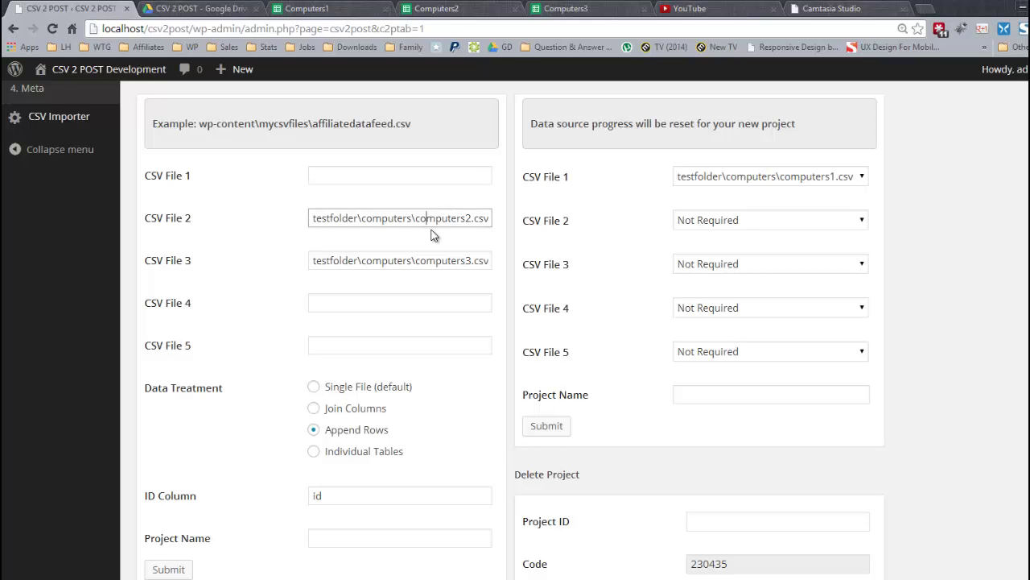
key("ctrl+a")
key("BackSpace")
key("Tab")
key("BackSpace")
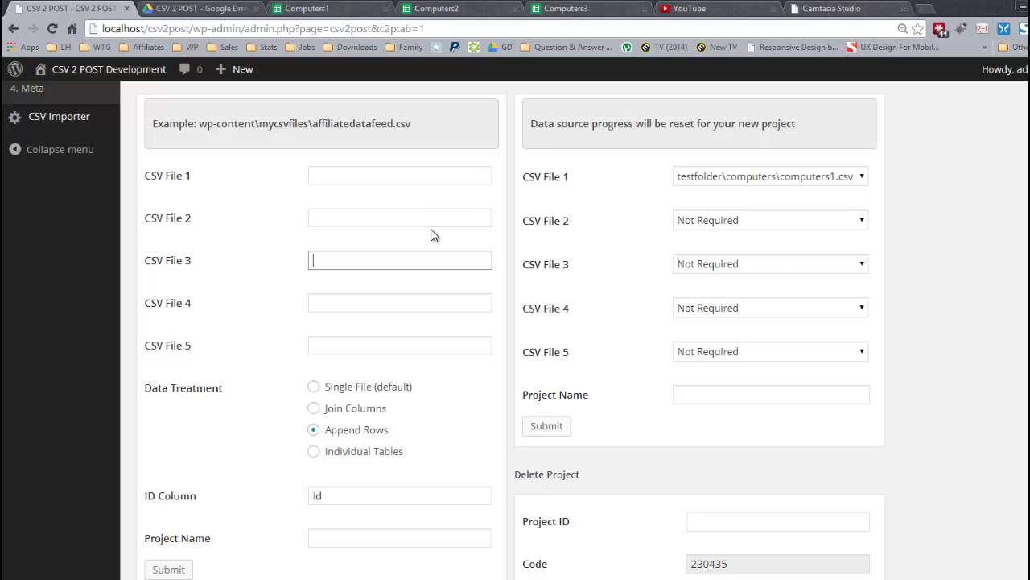
key("shift+Tab")
key("shift+Tab")
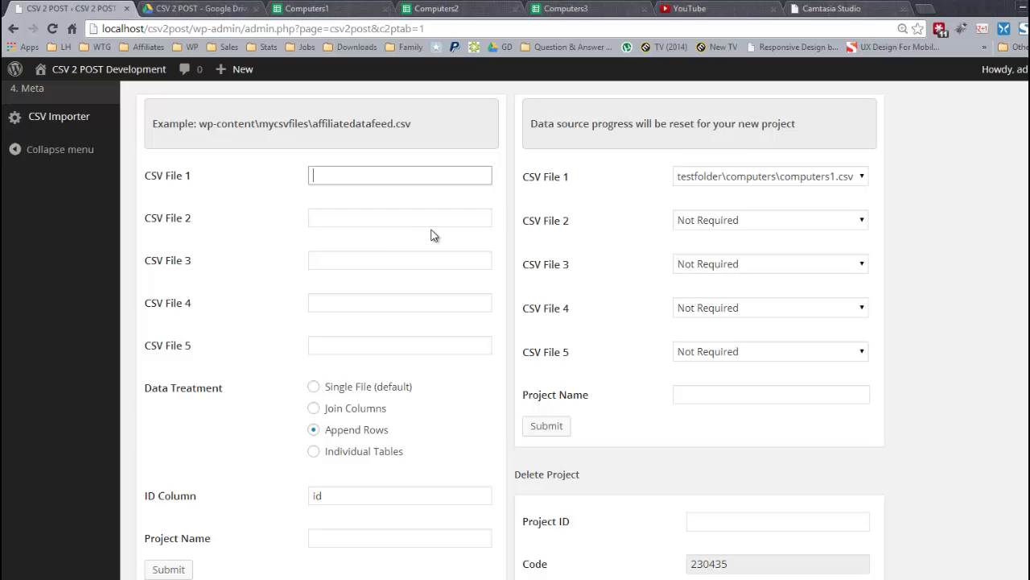
- Switch to the testfolder window in File Explorer and check the names of the AppendTest CSV files
key("alt+Tab")
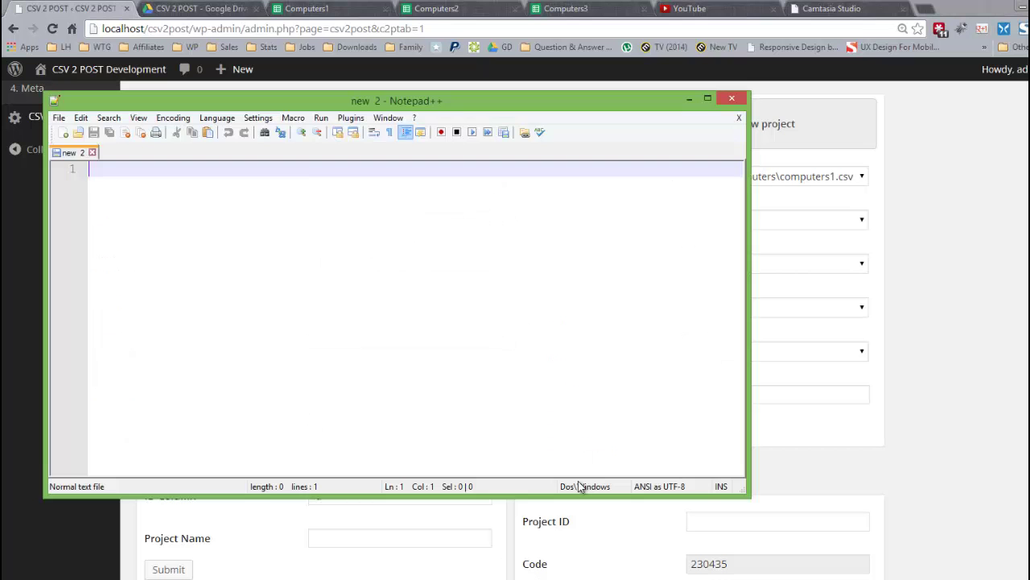
left_click(689, 98)
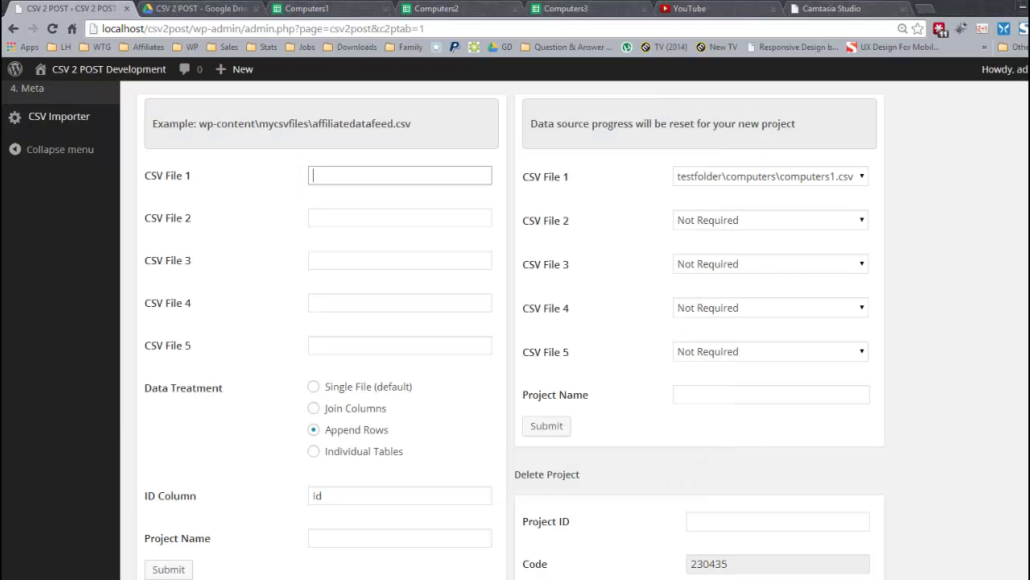
left_click(115, 547)
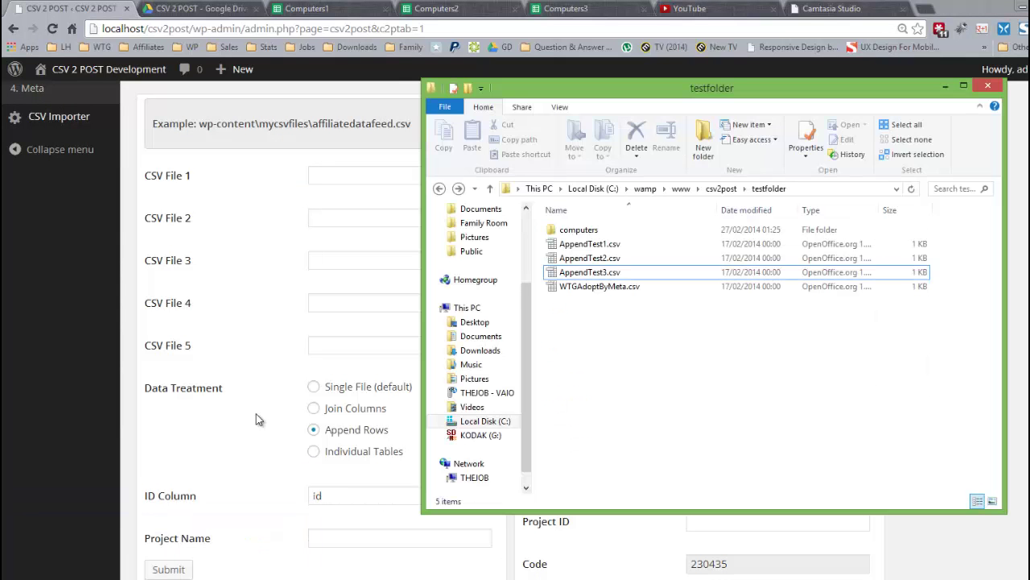
left_click(564, 273)
left_click(586, 244, "ctrl")
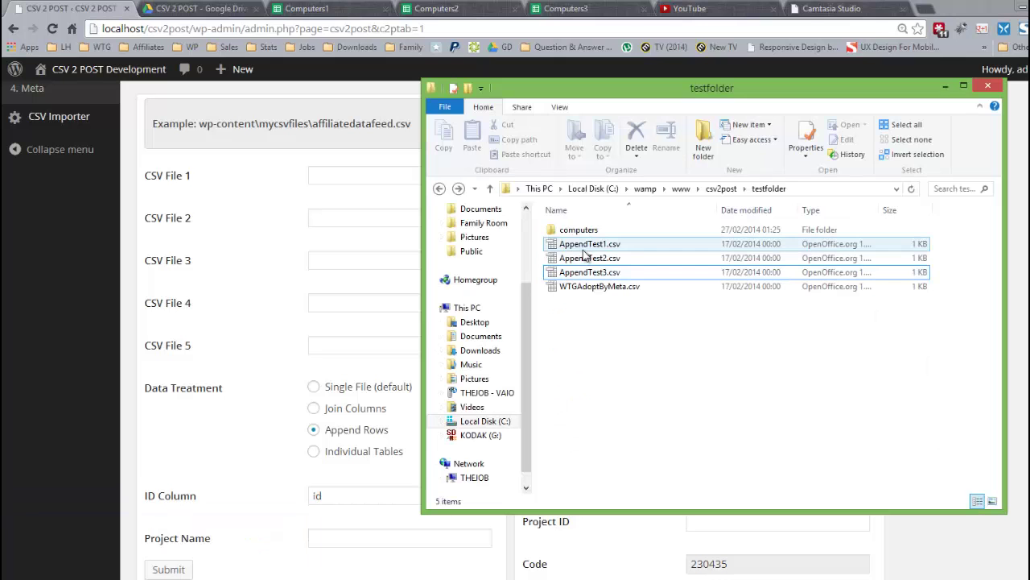
- Return to the new project form in Chrome and enter testfolder\AppendTest1.csv as CSV File 1
left_click(371, 176)
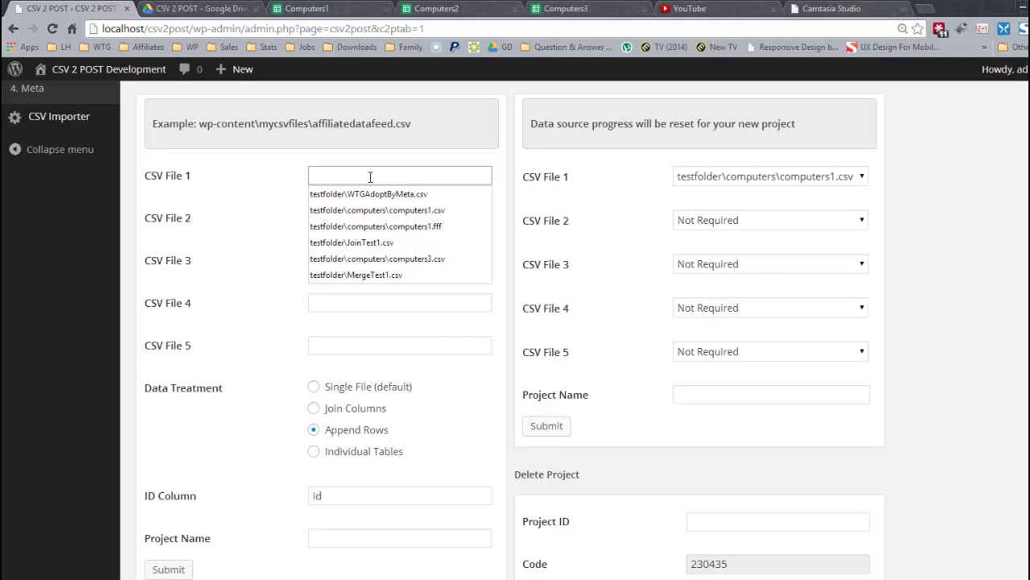
type("testfolder\\AppendTest")
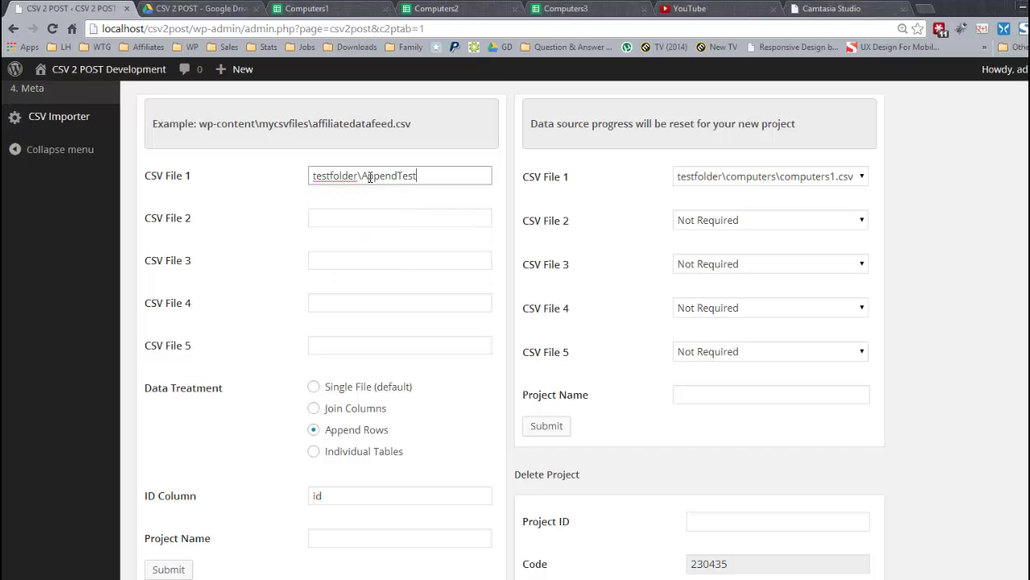
type(".csv")
type("1")
- Copy the CSV File 1 path into CSV File 2 and change it to testfolder\AppendTest2.csv
key("ctrl+a")
key("ctrl+c")
key("Tab")
key("ctrl+v")
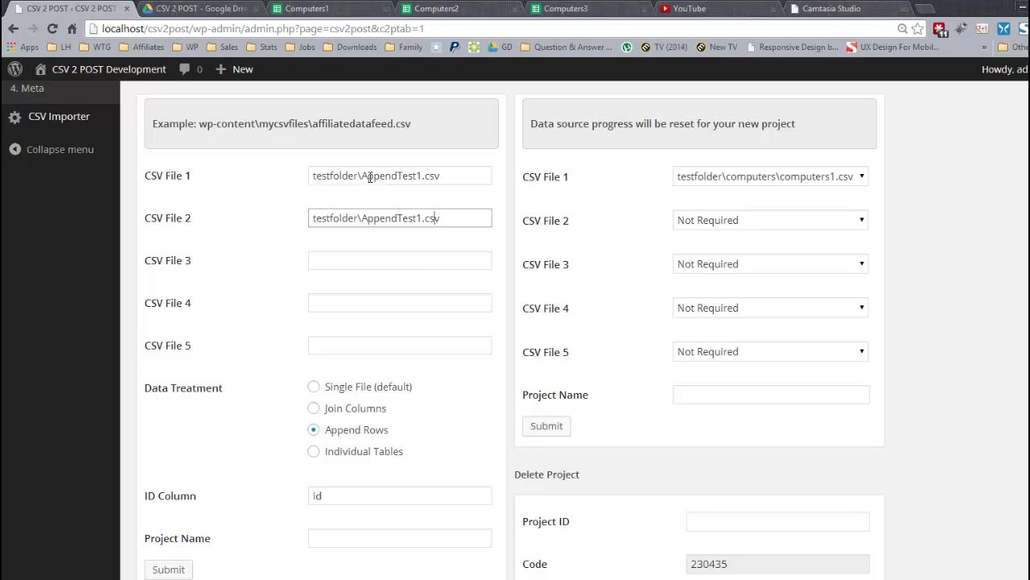
key("BackSpace")
type("2")
key("Tab")
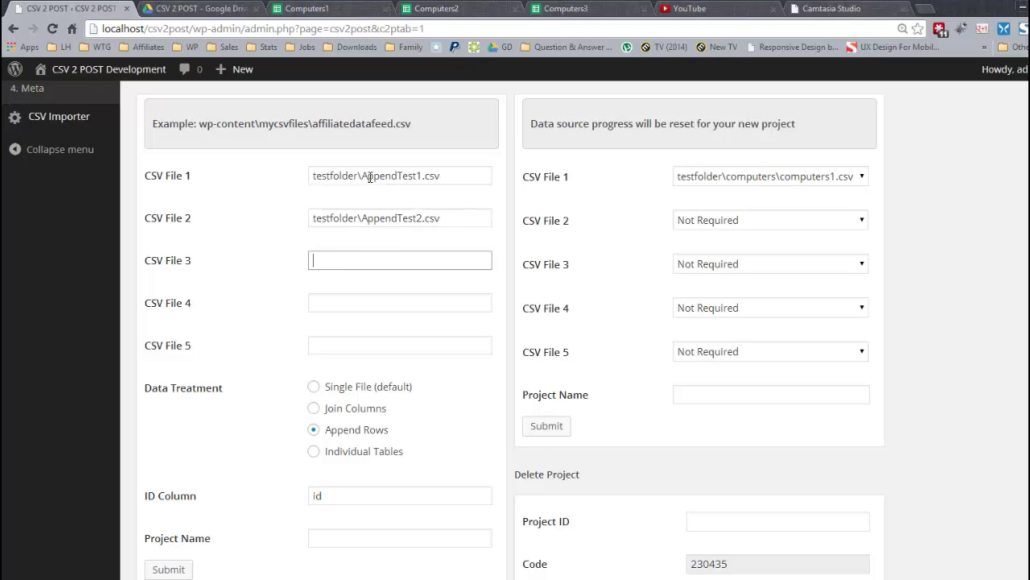
- Reuse the copied path for CSV File 3 and change it to testfolder\AppendTest3.csv
key("ctrl+v")
key("Left")
key("Left")
key("Left")
key("Left")
key("BackSpace")
type("3")
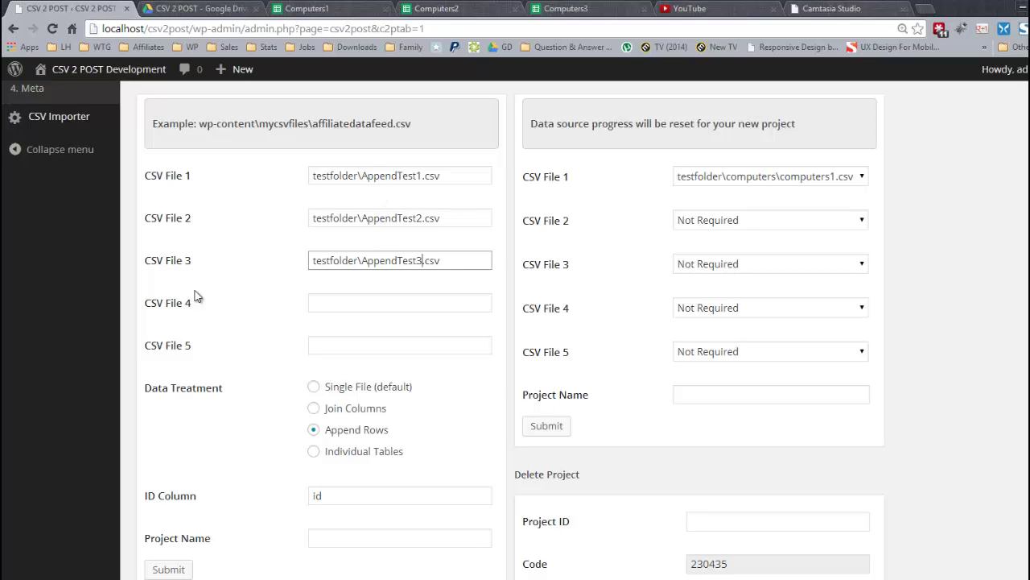
- Check the AppendTest file paths and submit the new project with the Append Rows data treatment
scroll(224, 254, "down", 1)
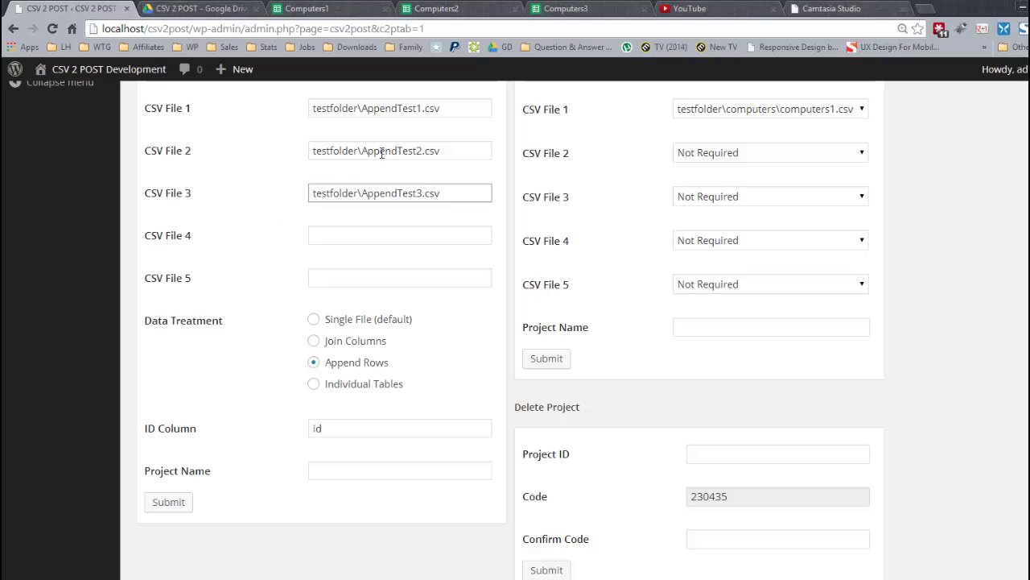
left_click_drag(382, 153, 423, 153)
left_click_drag(403, 193, 420, 197)
left_click(167, 501)
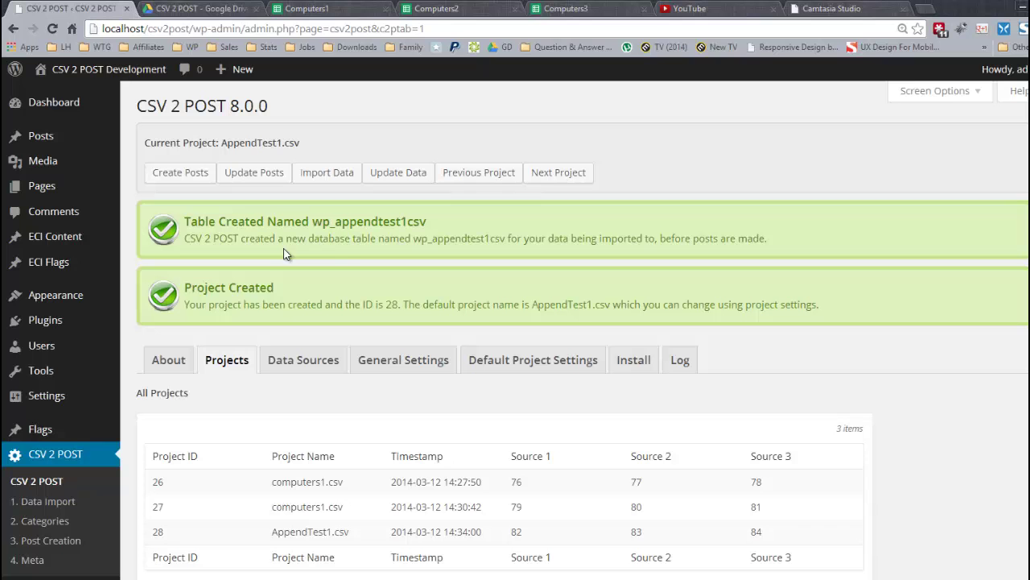
- Switch to MySQL Workbench, refresh the csv2post tables and query the rows of wp_appendtest1csv
left_click(431, 577)
right_click(89, 184)
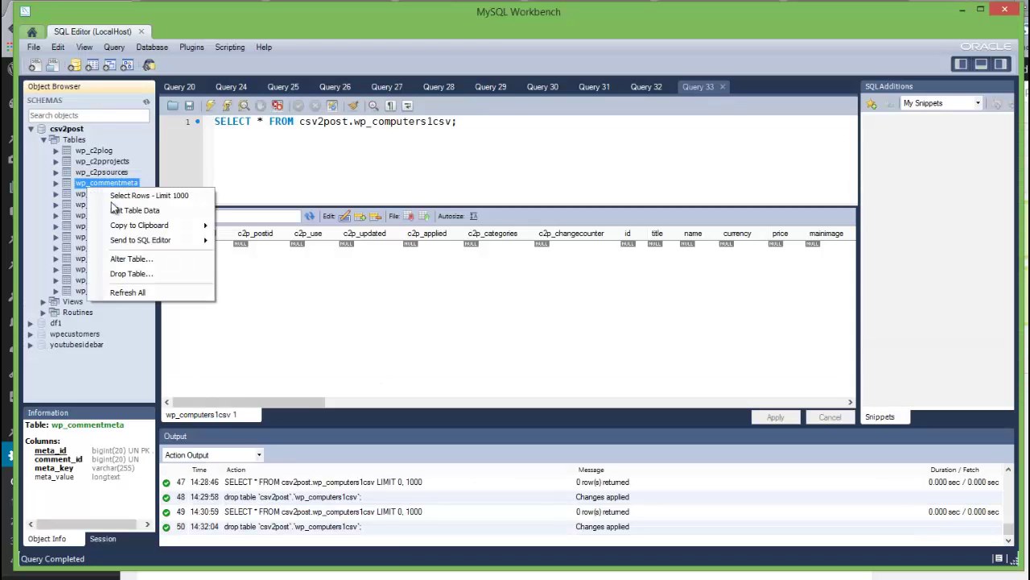
left_click(205, 290)
left_click(102, 152)
right_click(121, 153)
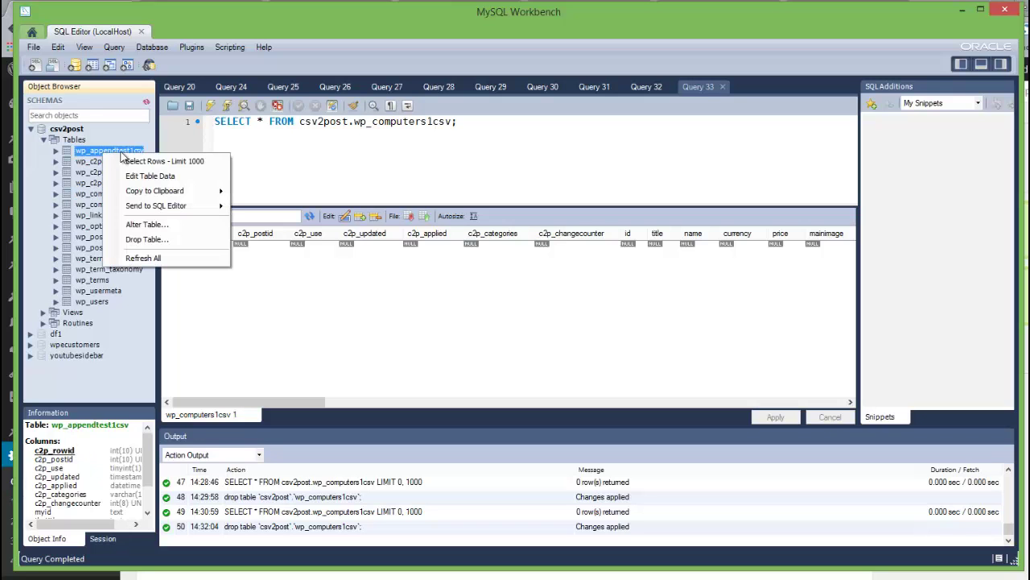
left_click(145, 161)
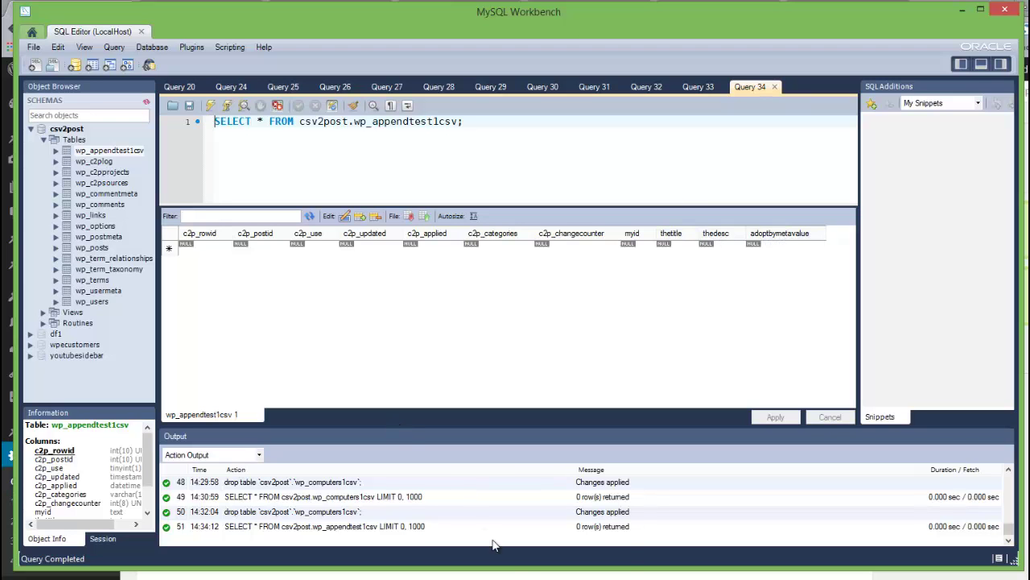
- Open AppendTest1.csv, AppendTest2.csv and AppendTest3.csv from testfolder together in Notepad++
mouse_move(551, 575)
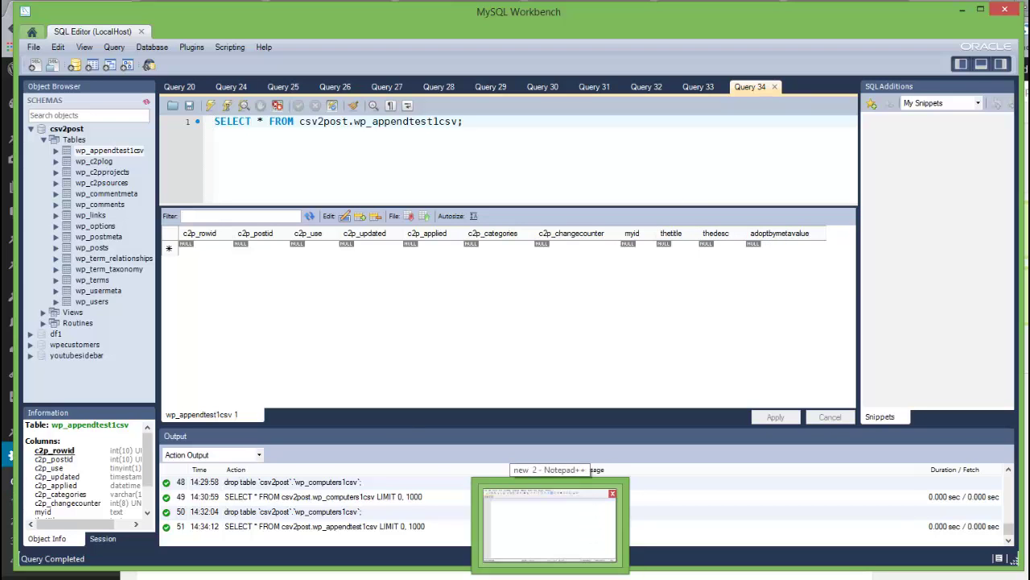
left_click(551, 575)
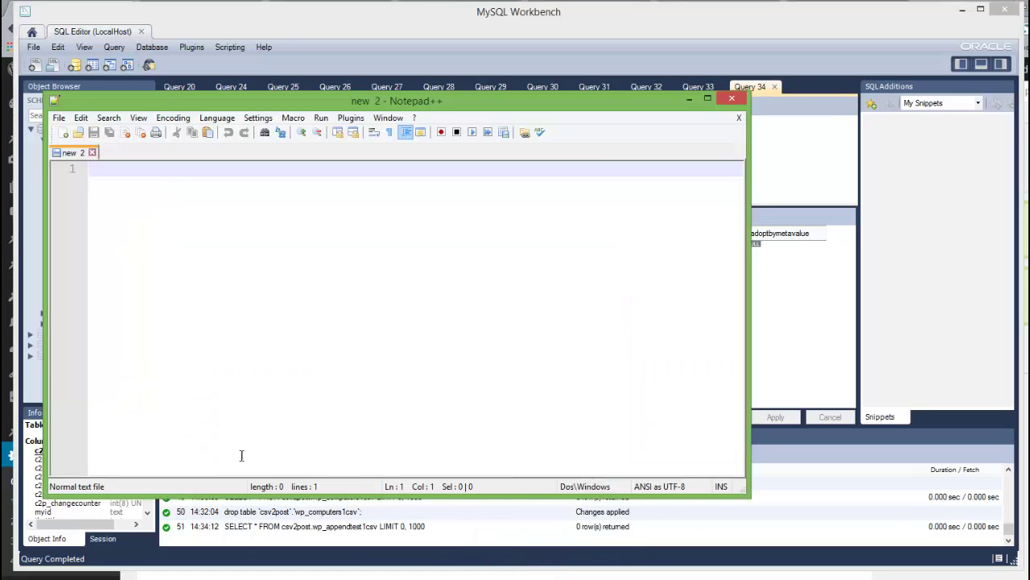
mouse_move(161, 575)
left_click(120, 531)
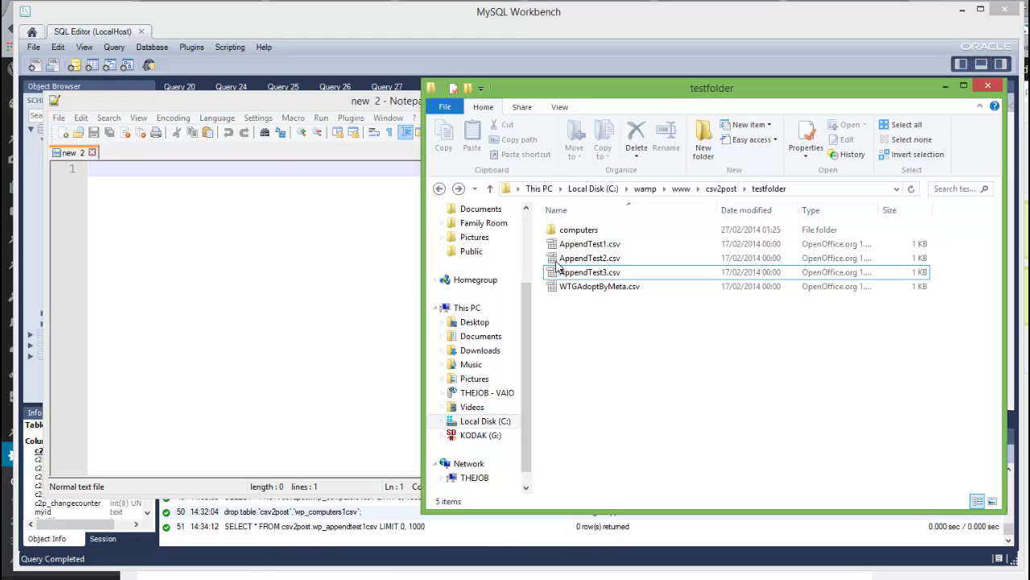
left_click(594, 251, "shift")
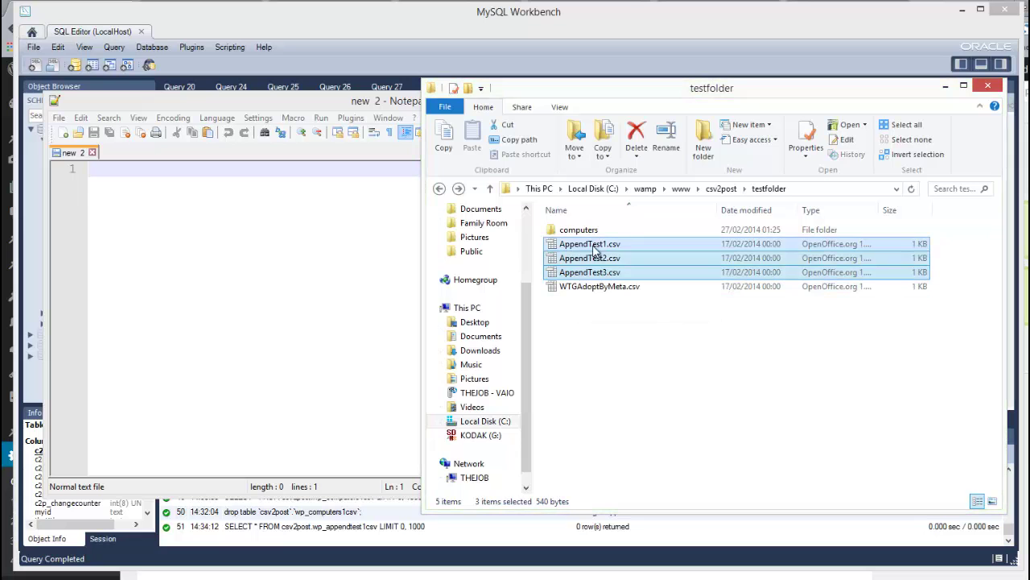
left_click_drag(594, 251, 212, 216)
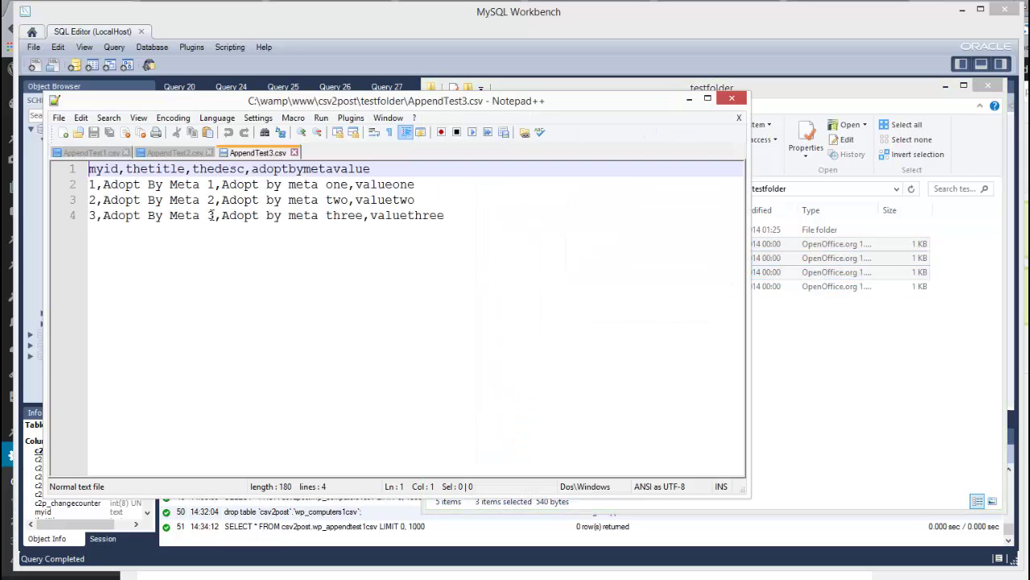
- Compare the header lines and data rows of the three AppendTest CSV files
left_click(109, 152)
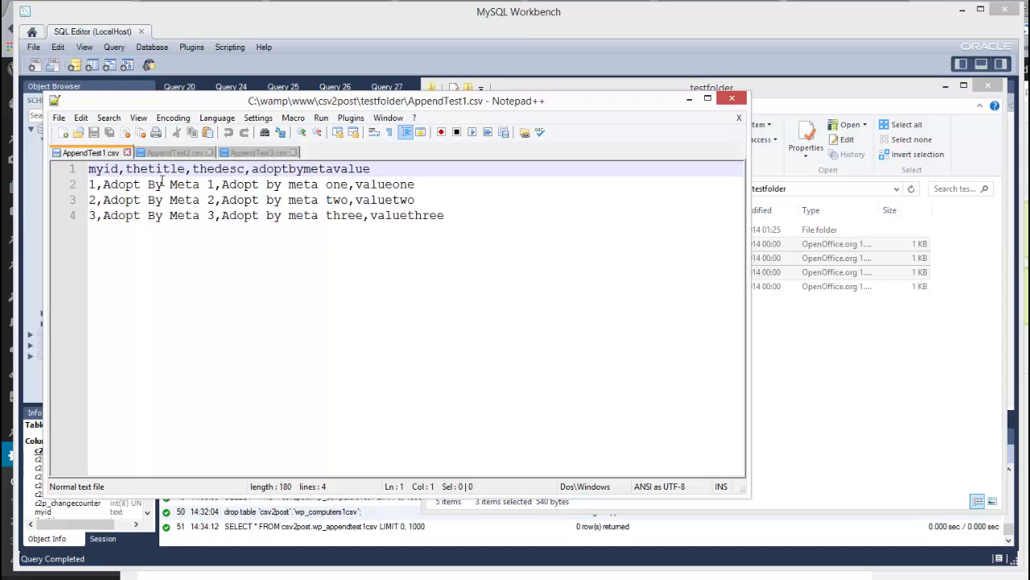
left_click(170, 154)
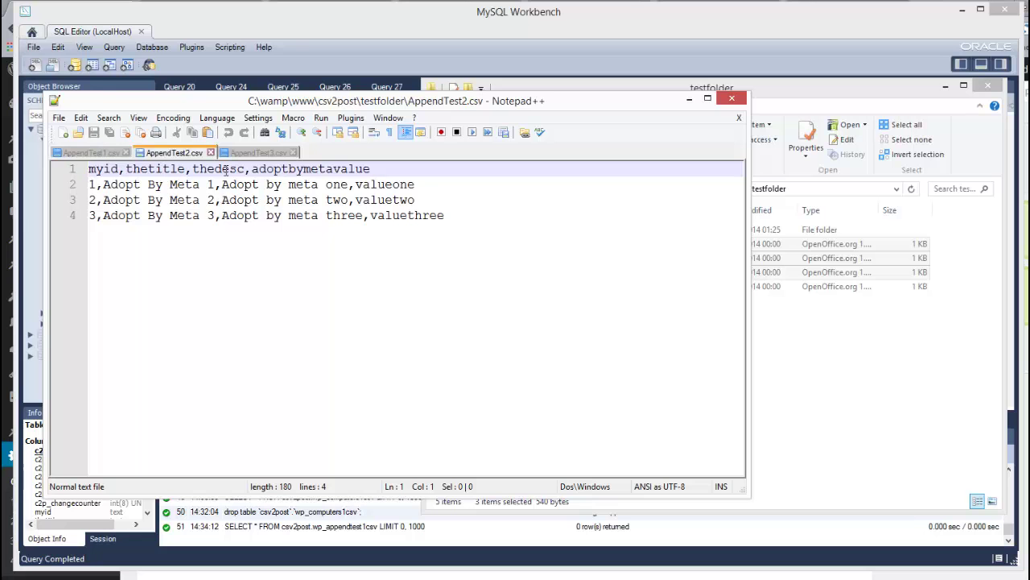
left_click(257, 152)
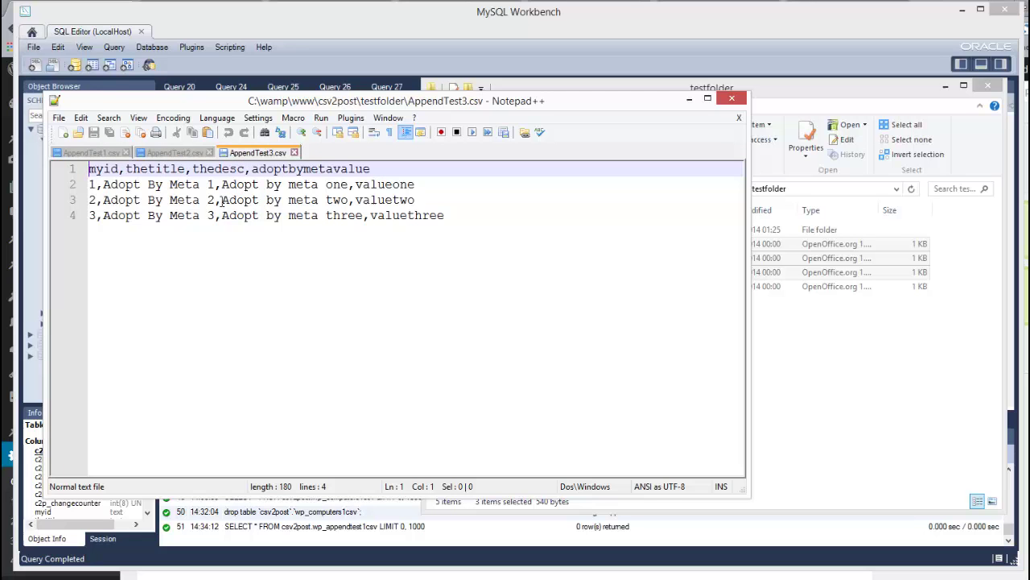
left_click(90, 155)
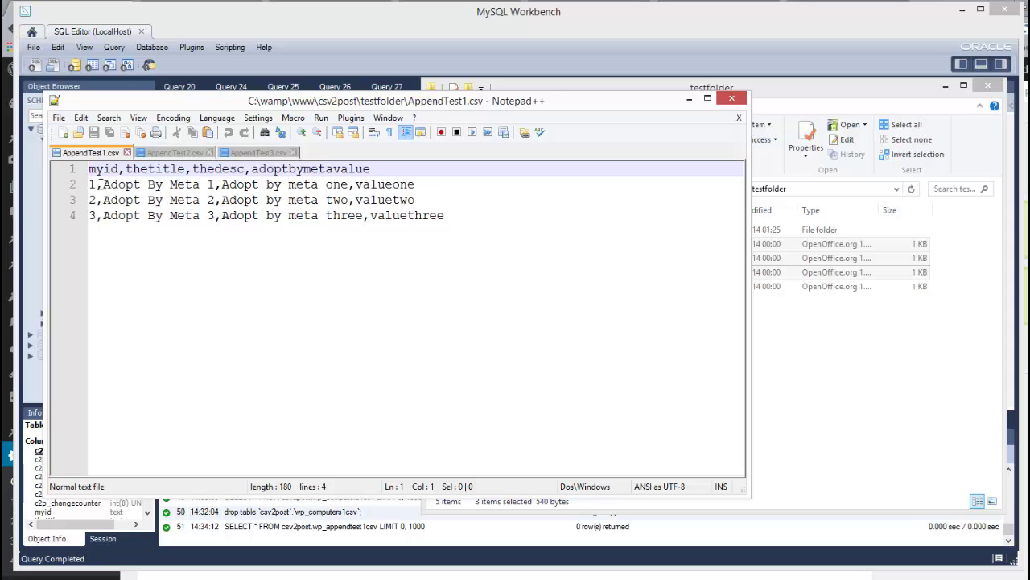
left_click(100, 185)
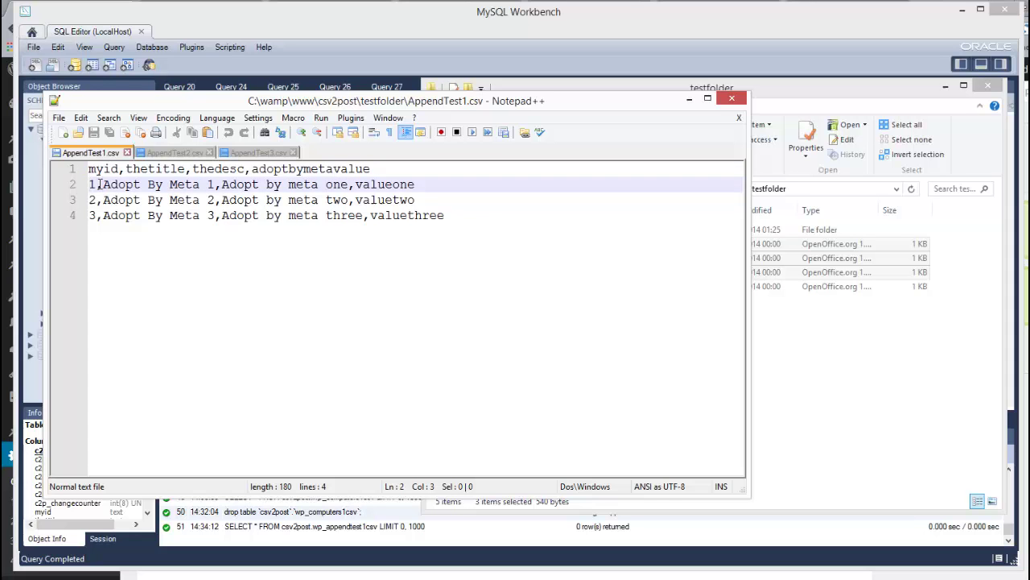
left_click(149, 155)
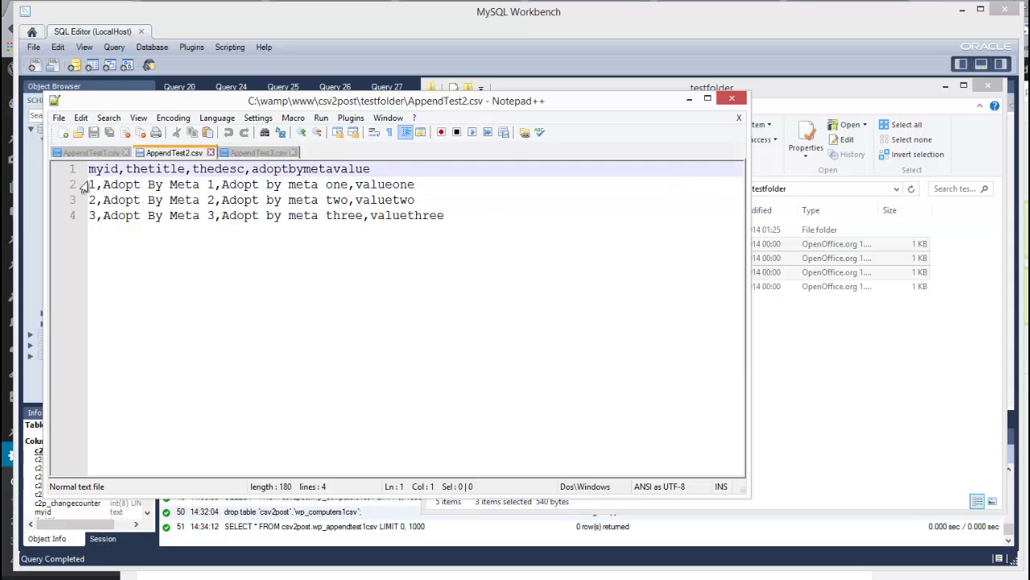
- Change the myid values of the three data rows in AppendTest2.csv to 4, 5 and 6
left_click(95, 184)
left_click_drag(95, 183, 86, 218)
type("4")
type("5")
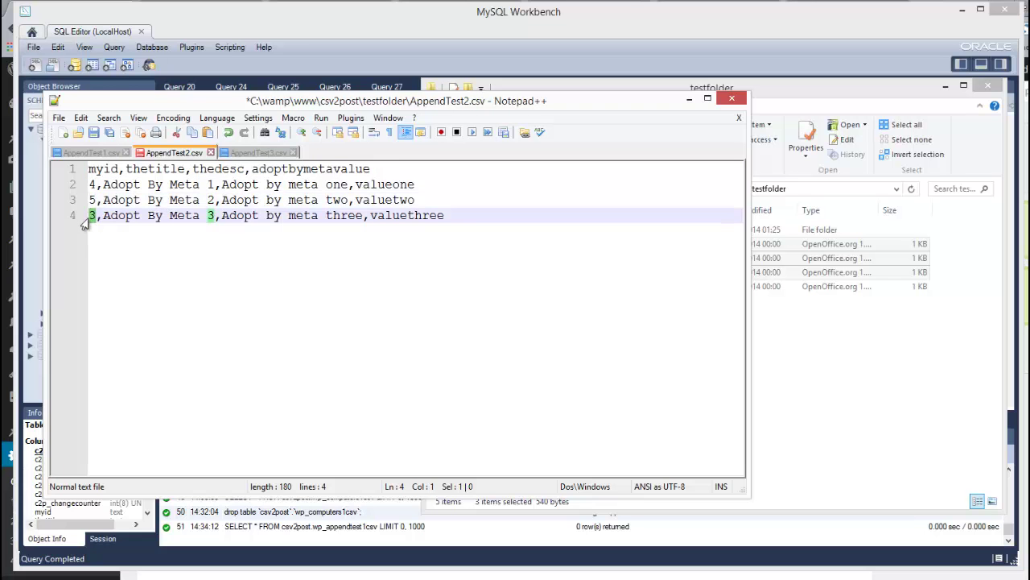
type("6")
- Renumber the Adopt By Meta titles in AppendTest2.csv to 4, 5 and 6 and save the file
left_click_drag(213, 185, 207, 215)
type("4")
left_click(213, 199)
type("5")
left_click(213, 215)
type("6")
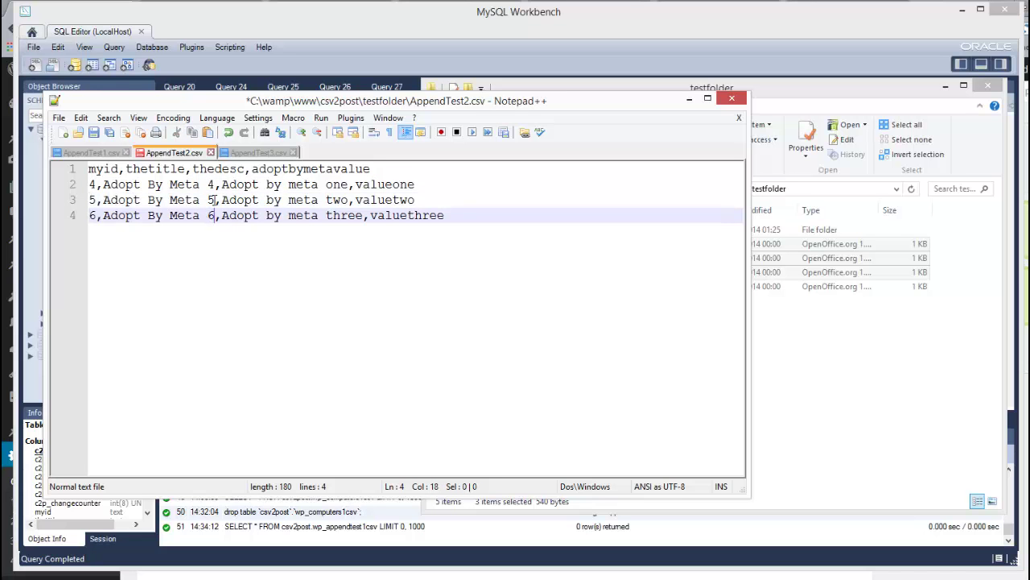
key("ctrl+s")
- In AppendTest3.csv, change the myid values of the three data rows to 7, 8 and 9
left_click(251, 153)
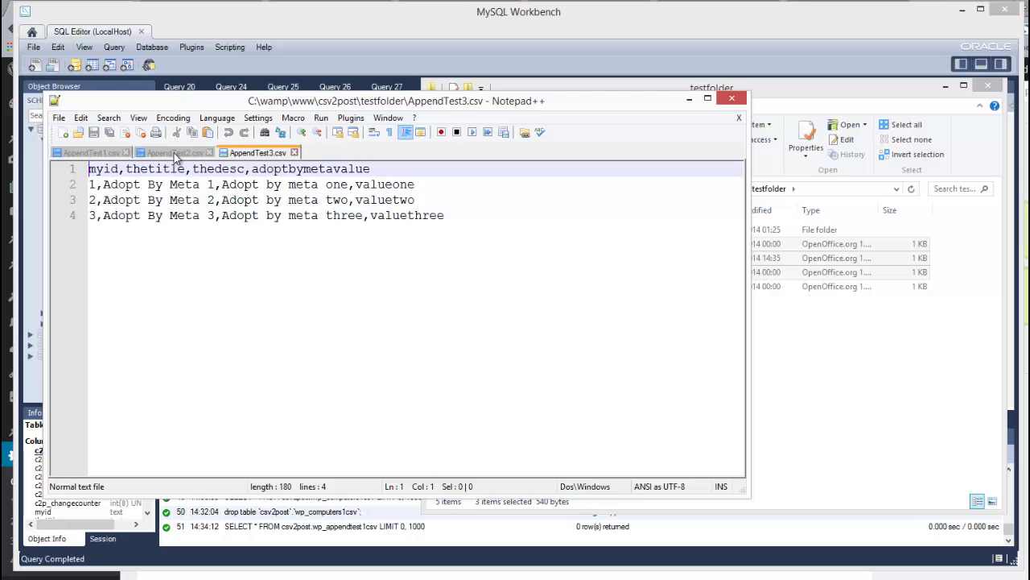
left_click(175, 153)
left_click(255, 153)
left_click(91, 184)
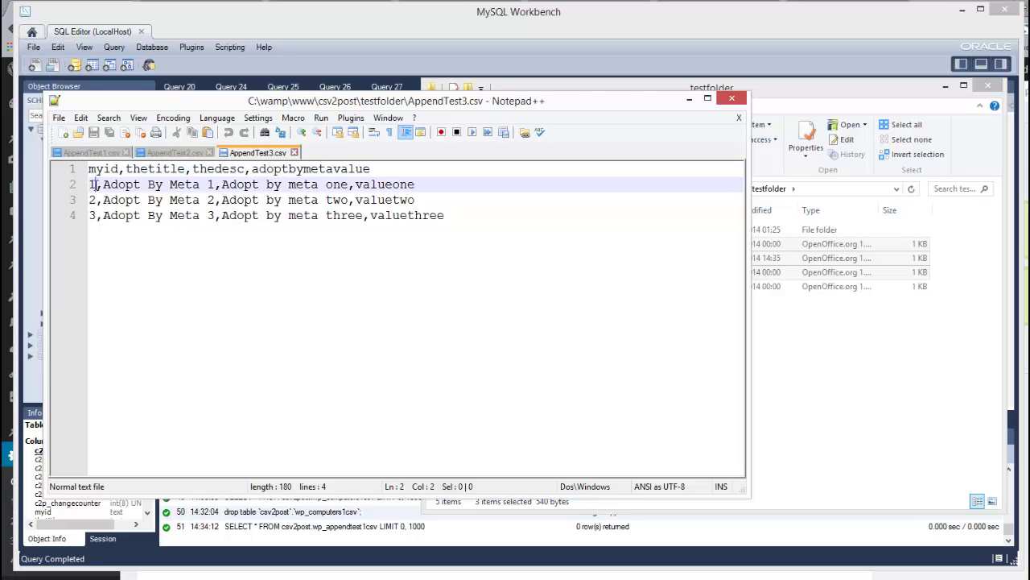
left_click_drag(98, 184, 89, 215)
type("7")
left_click(91, 200)
type("8")
type("9")
- Renumber the Adopt By Meta titles in AppendTest3.csv to 7, 8 and 9, save it and check the other two files
left_click(211, 184)
left_click_drag(214, 184, 208, 215)
type("7")
type("8")
left_click(214, 214)
type("9")
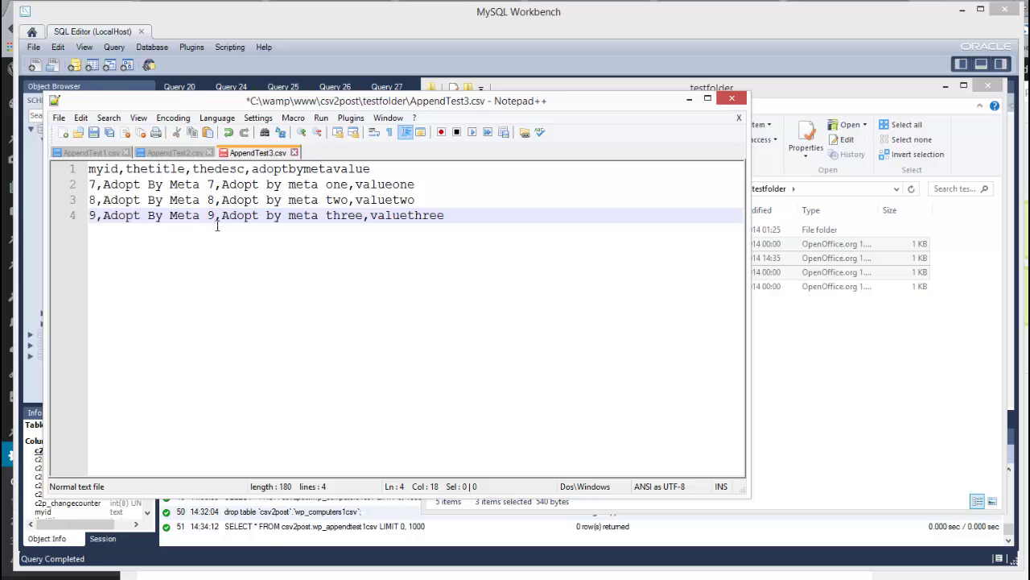
key("ctrl+s")
left_click(185, 153)
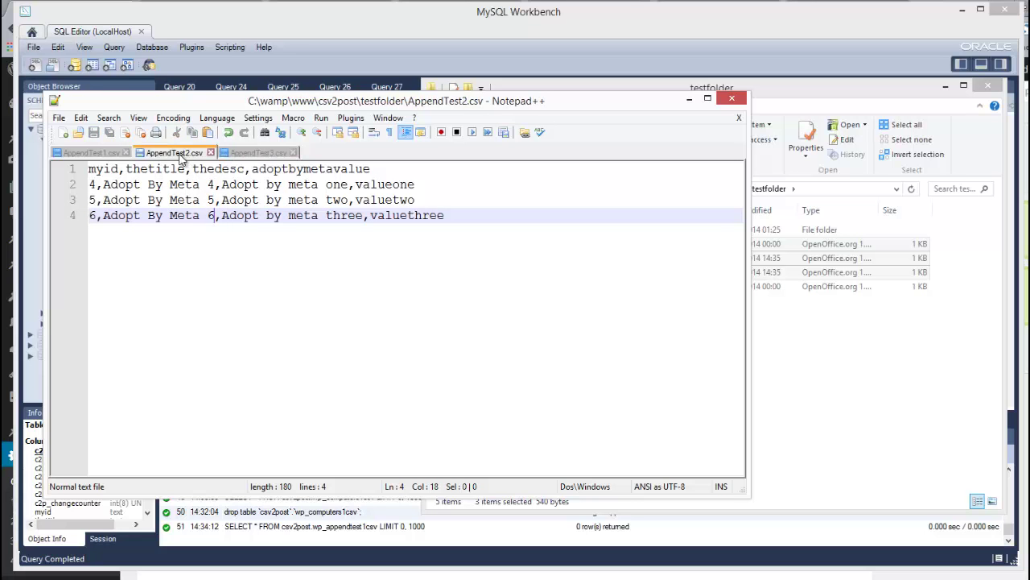
left_click(95, 153)
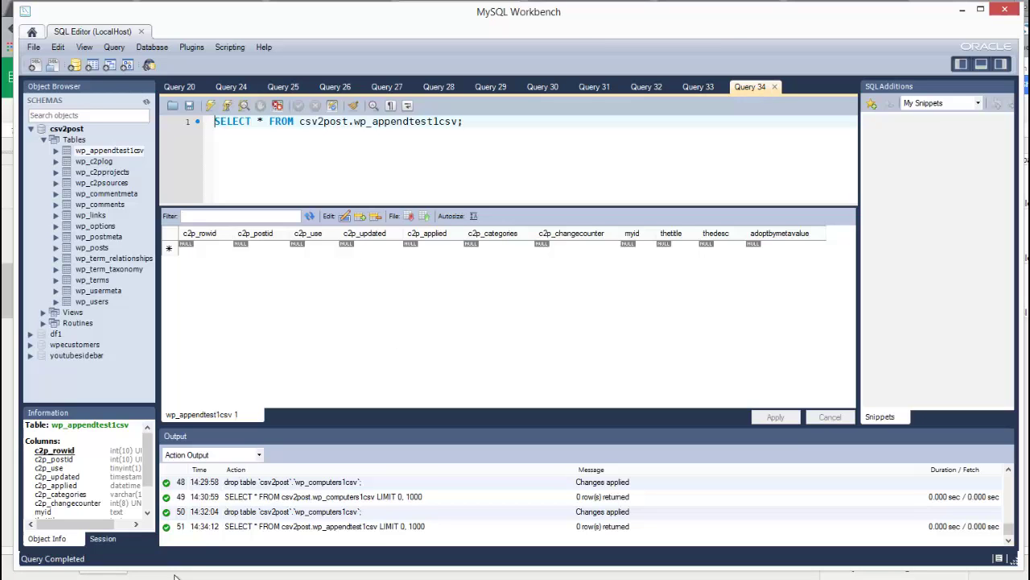
- Switch to the CSV 2 POST projects page in Chrome and clear the three AppendTest paths from the new project form
mouse_move(173, 575)
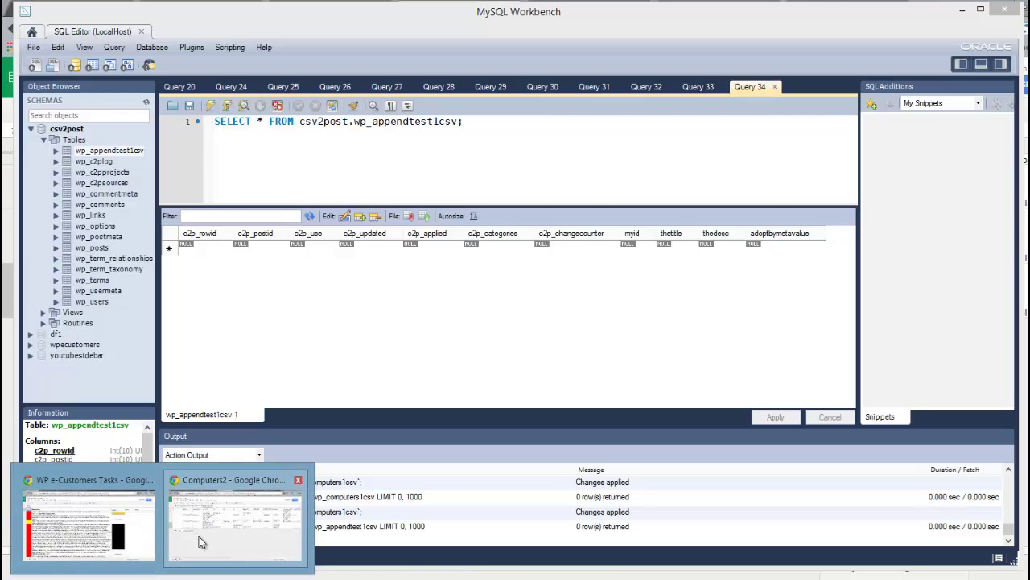
mouse_move(204, 541)
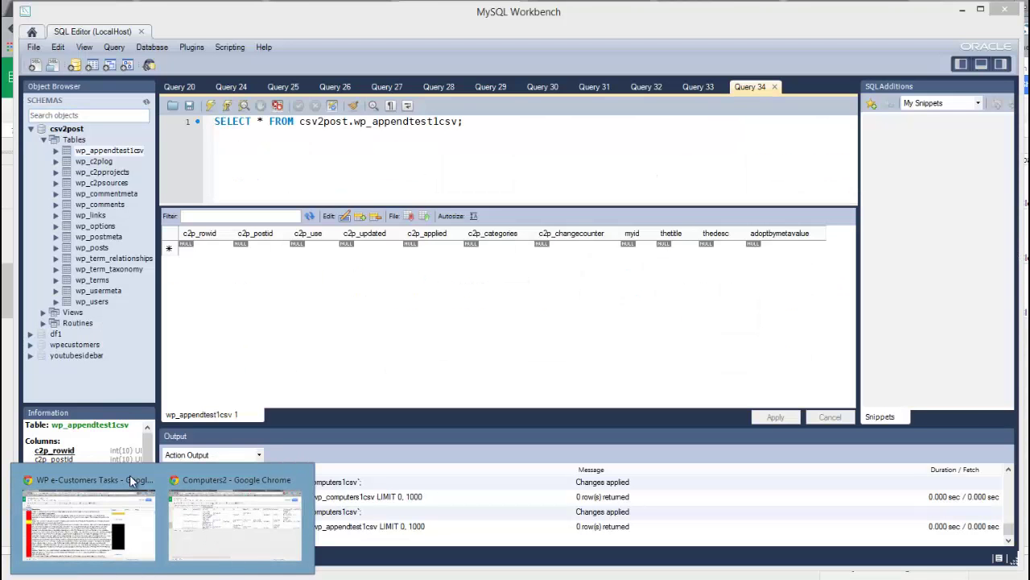
left_click(204, 531)
left_click(63, 6)
scroll(326, 241, "down", 5)
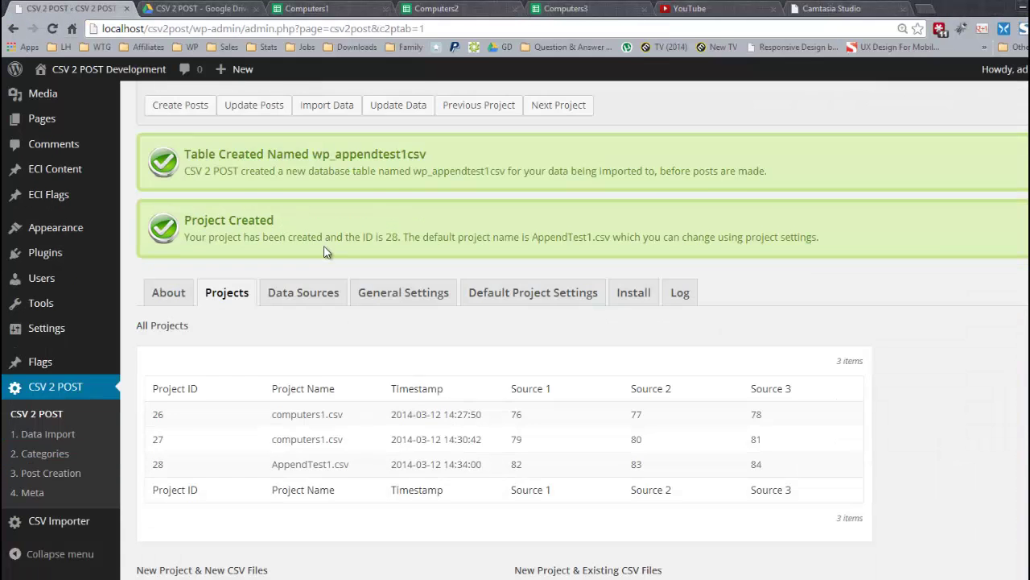
scroll(327, 256, "down", 2)
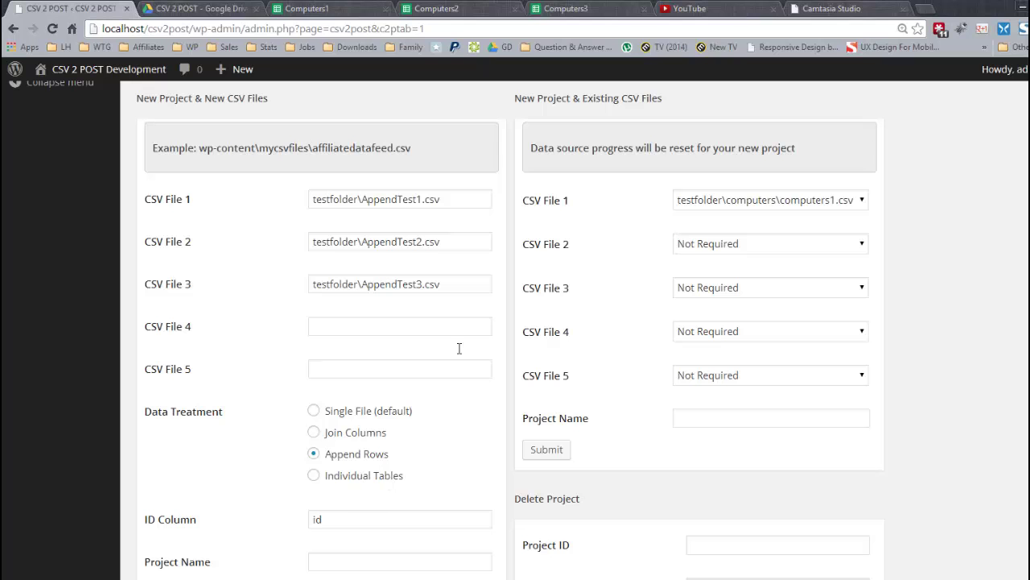
left_click(466, 199)
left_click_drag(361, 199, 287, 195)
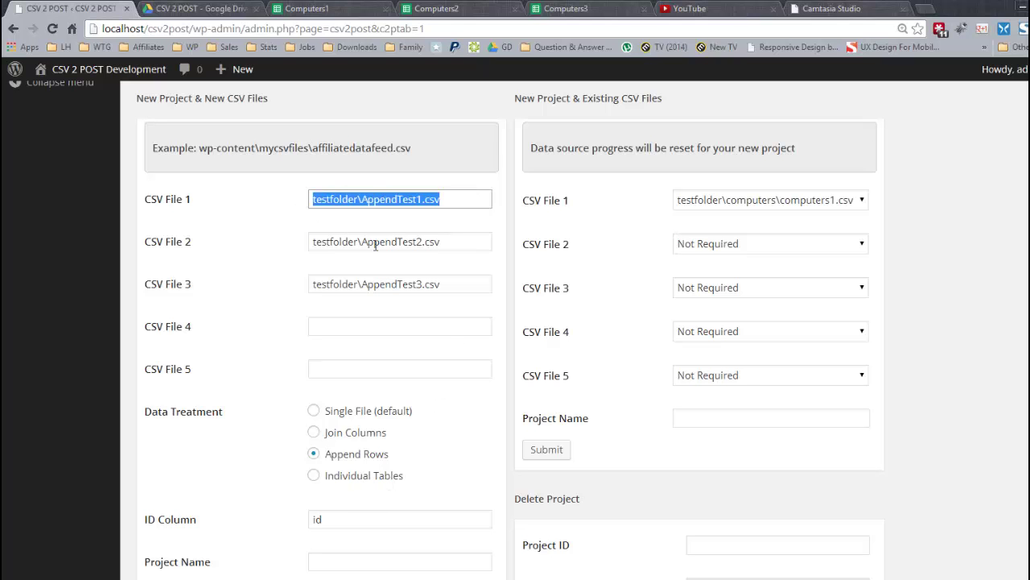
key("BackSpace")
left_click_drag(444, 241, 265, 235)
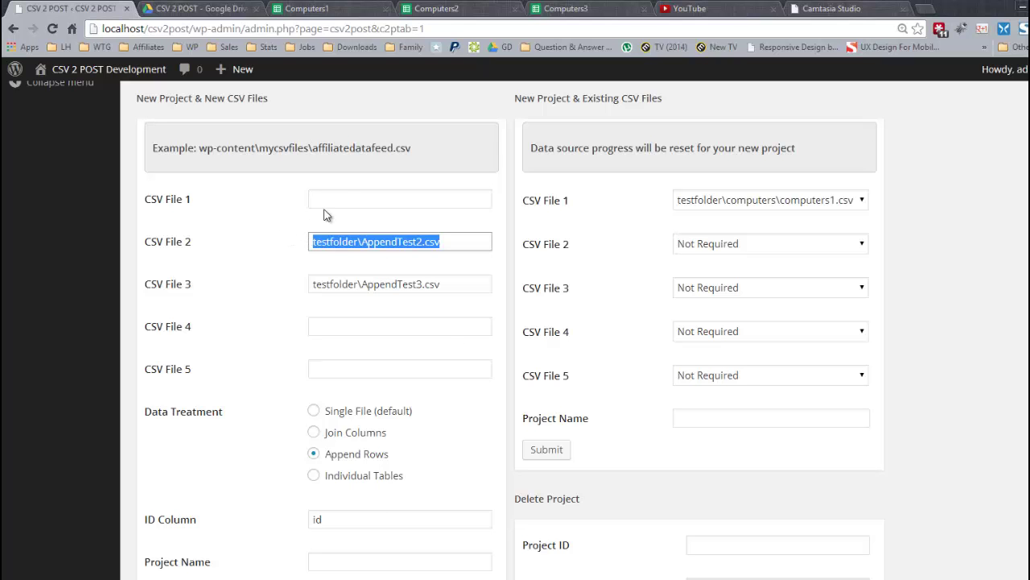
key("BackSpace")
left_click_drag(448, 290, 302, 281)
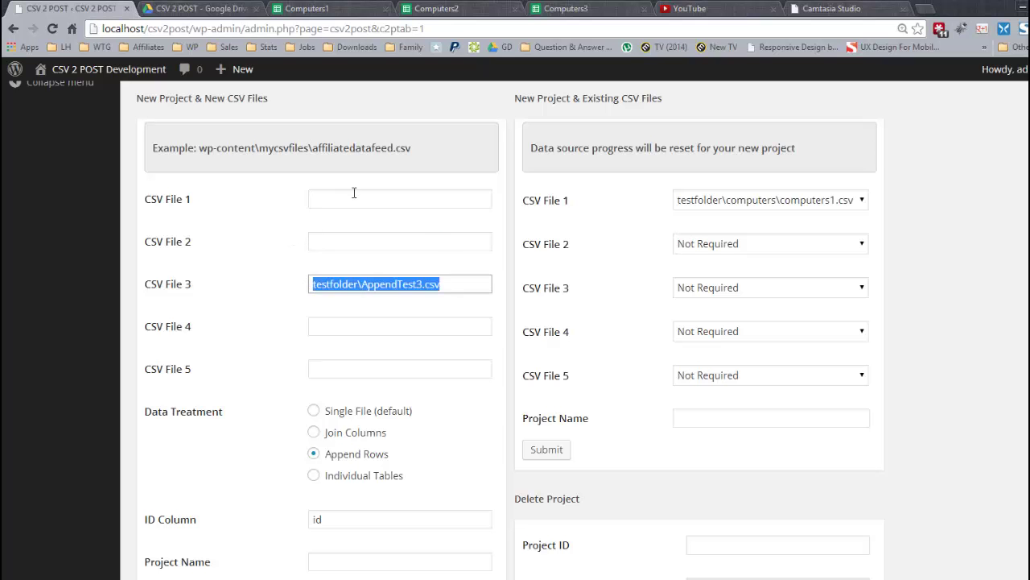
key("BackSpace")
- Set CSV File 1, 2 and 3 to computers1.csv, computers2.csv and computers3.csv from testfolder\computers
left_click(354, 194)
left_click(378, 233)
left_click(377, 239)
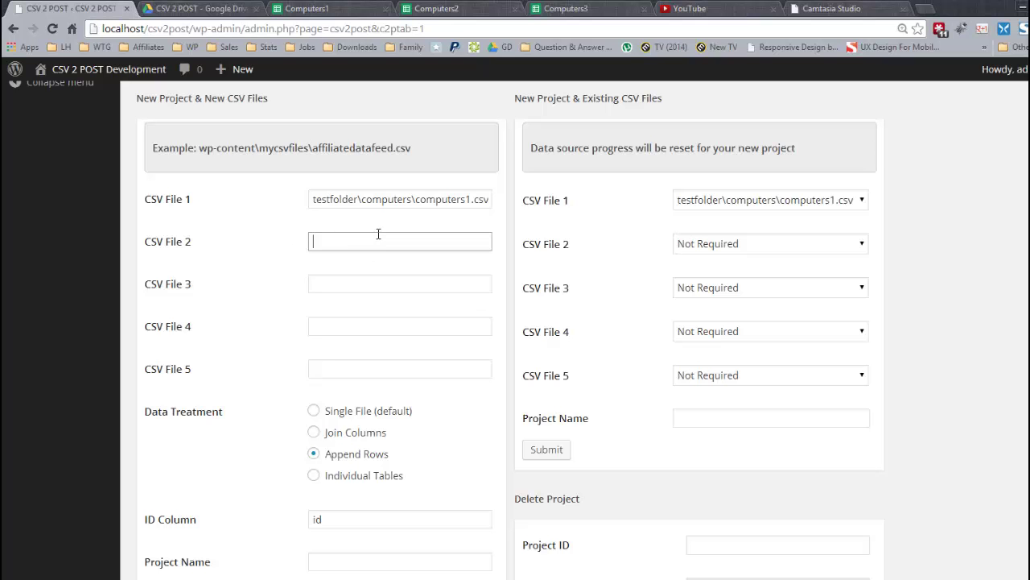
left_click(402, 293)
left_click(450, 283)
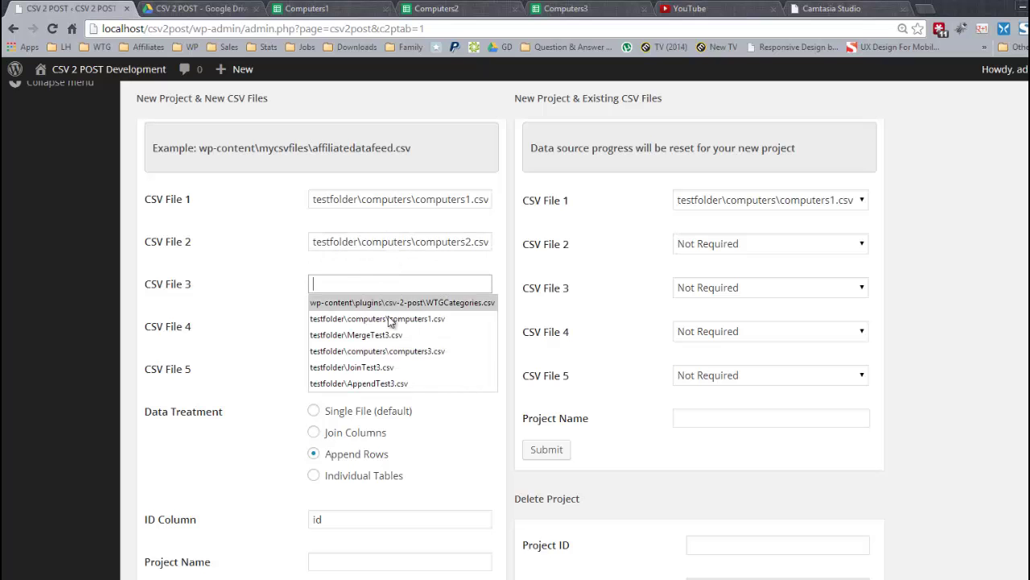
left_click(389, 352)
- Select the Individual Tables data treatment and submit the new project
scroll(389, 353, "down", 1)
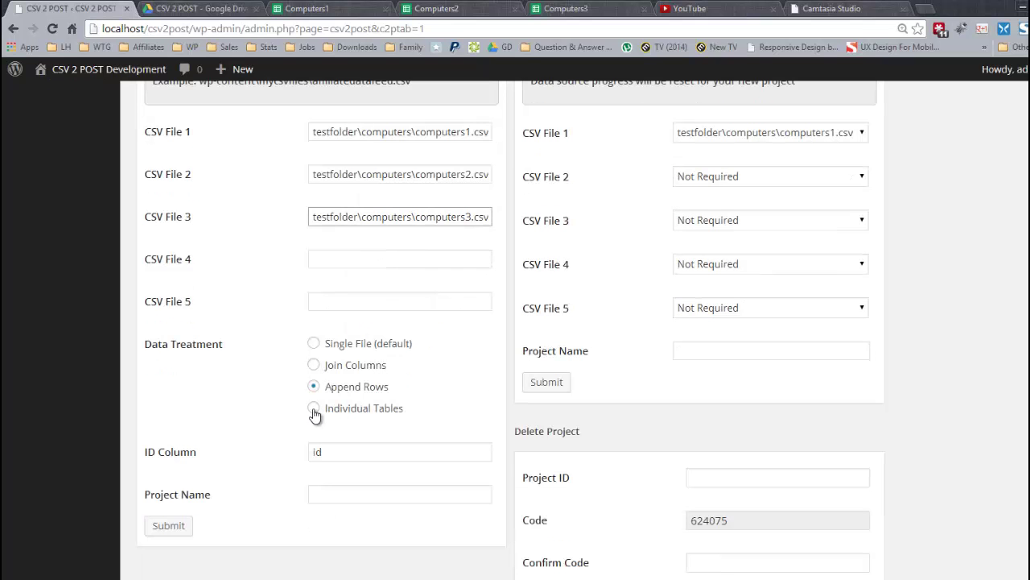
left_click(313, 408)
scroll(255, 392, "down", 1)
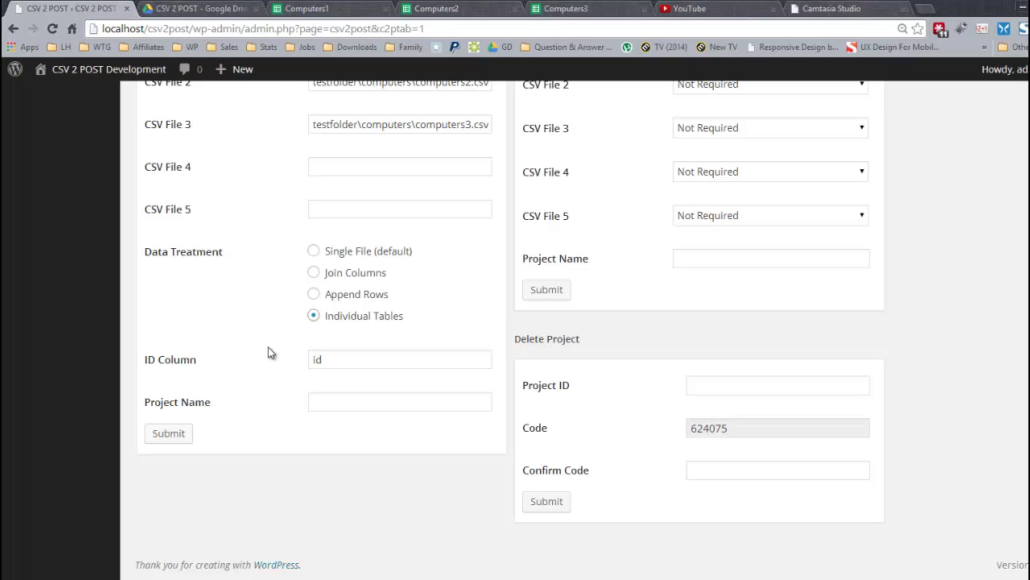
left_click_drag(324, 360, 271, 353)
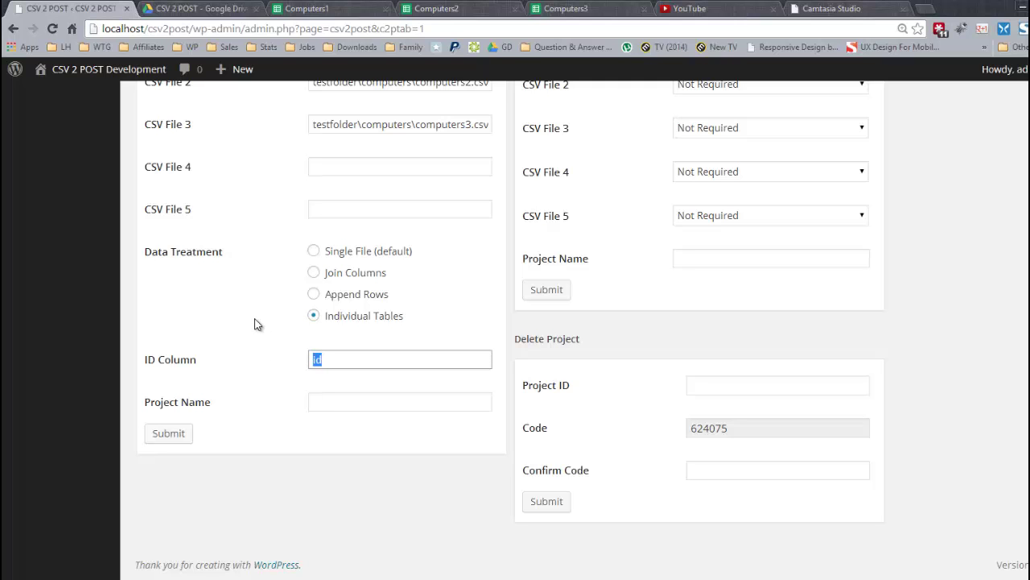
scroll(254, 324, "up", 5)
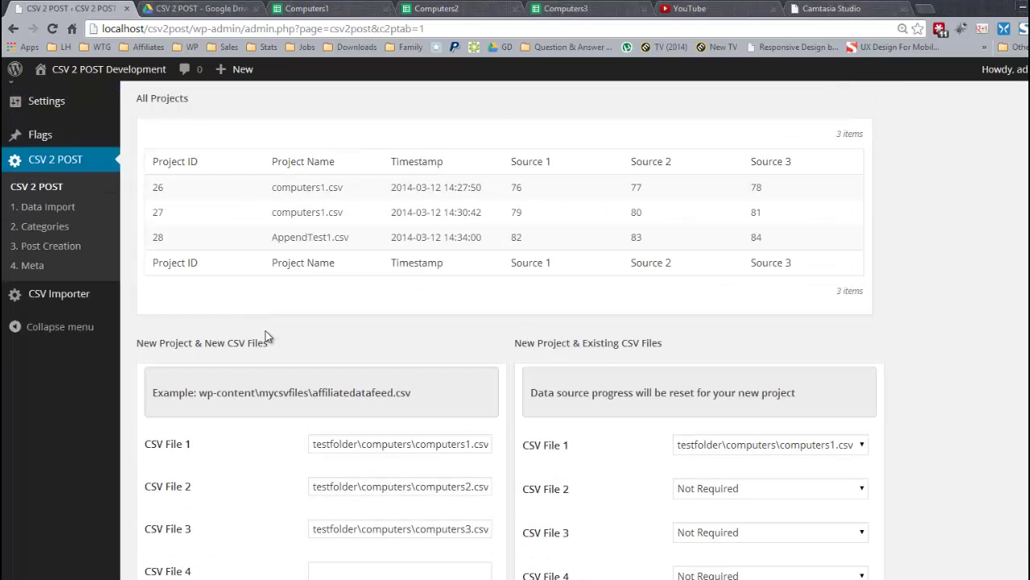
scroll(267, 335, "down", 3)
key("alt+Tab")
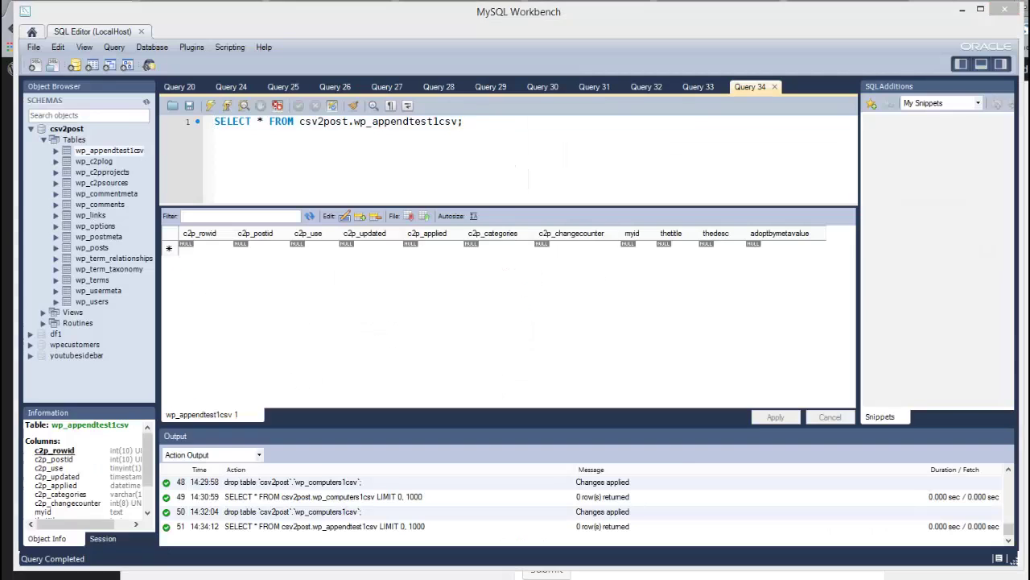
left_click(221, 540)
left_click(179, 500)
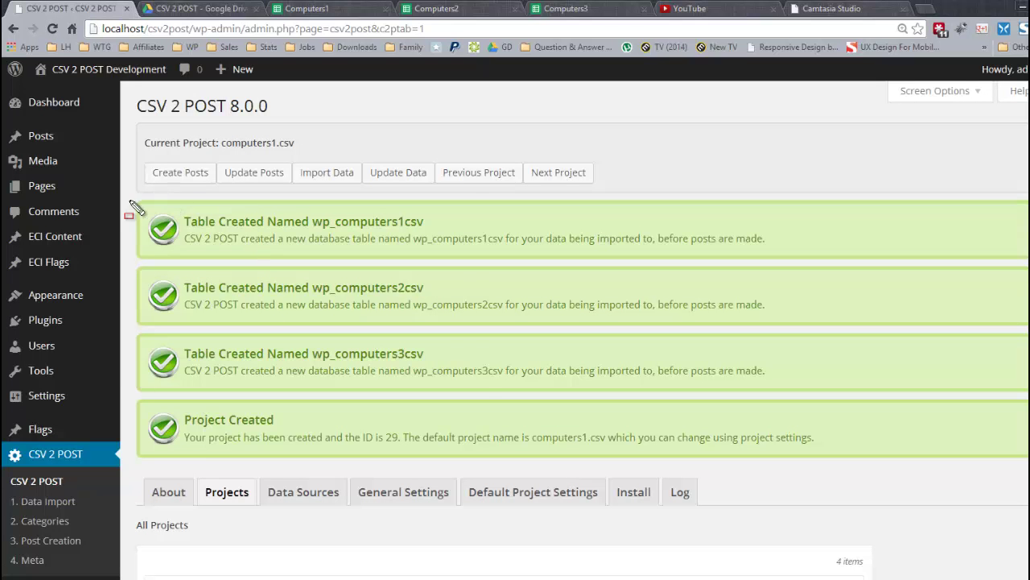
- Review the table creation notices, the All Projects list and the new project form settings
left_click_drag(130, 201, 480, 388)
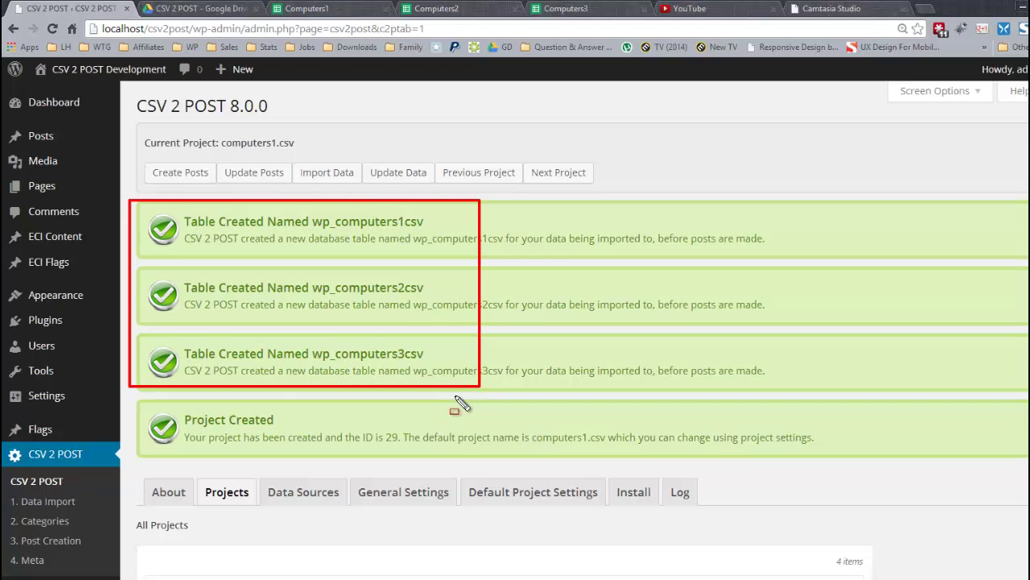
key("Escape")
scroll(456, 402, "down", 1)
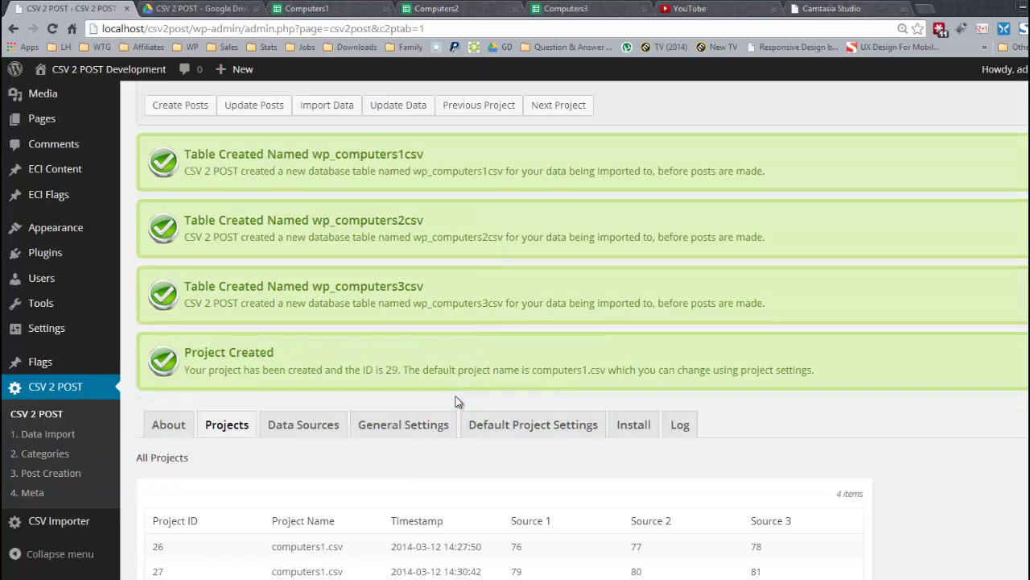
scroll(456, 396, "down", 2)
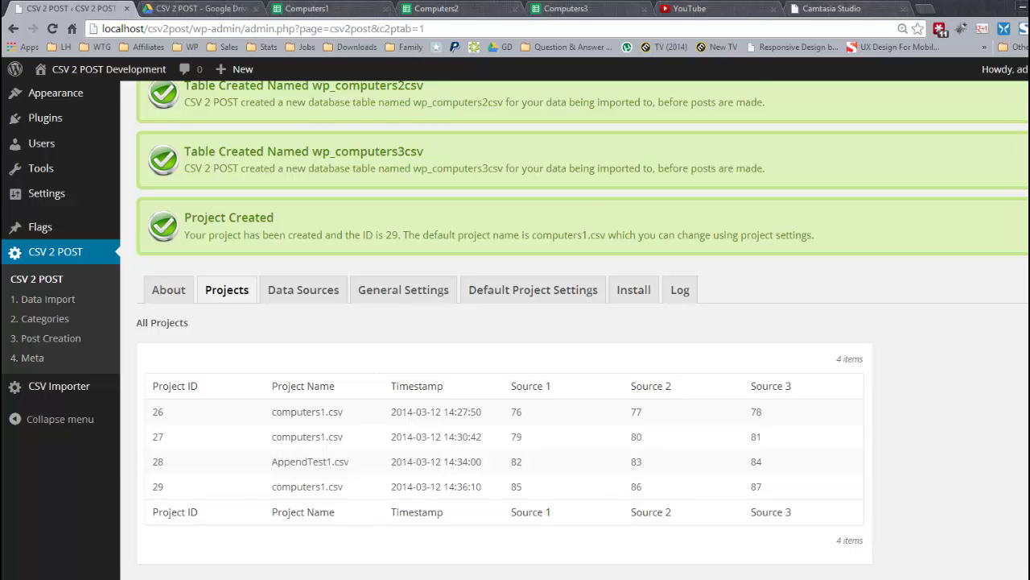
left_click(434, 579)
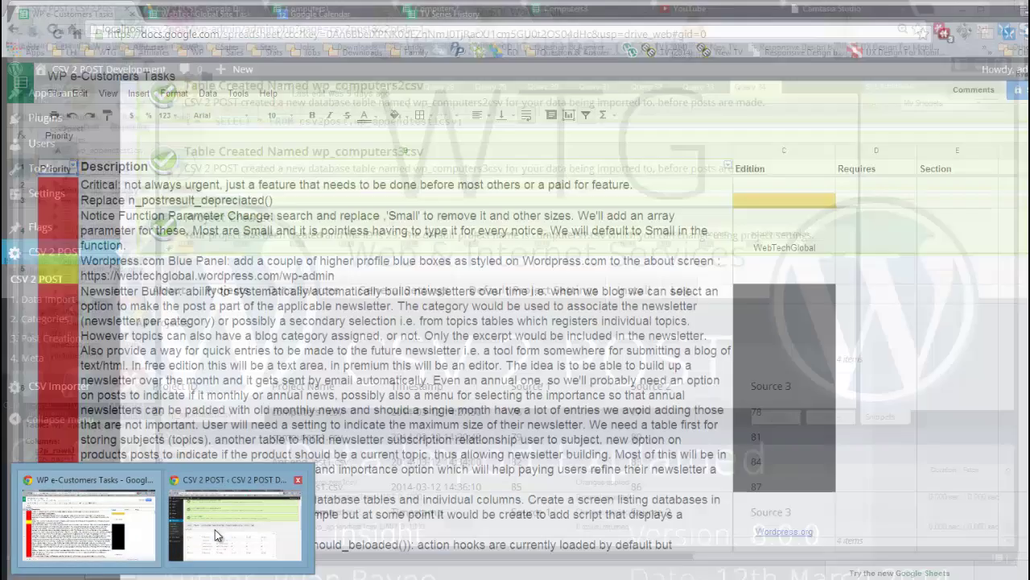
left_click(215, 530)
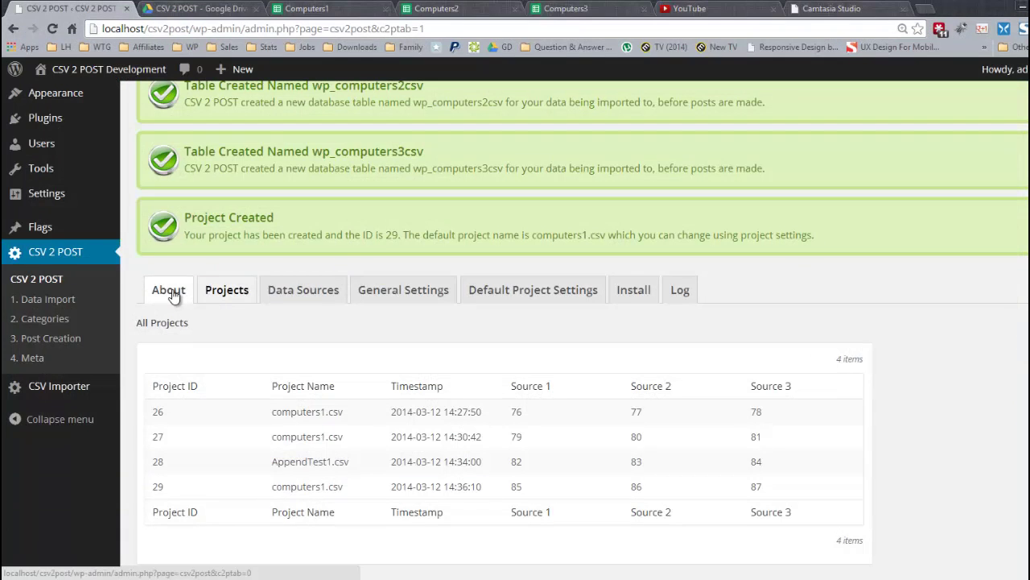
scroll(211, 309, "down", 5)
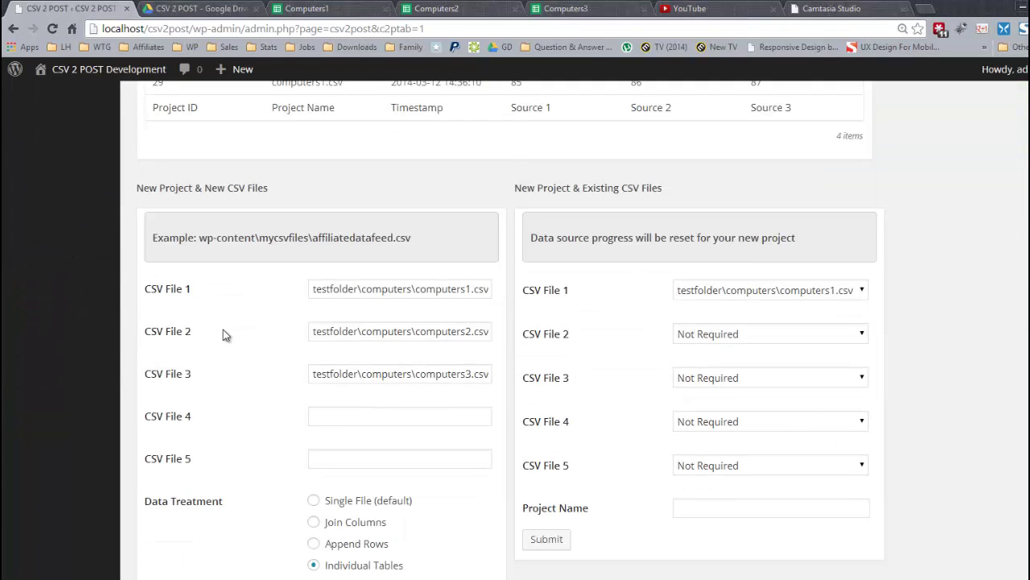
scroll(223, 329, "down", 1)
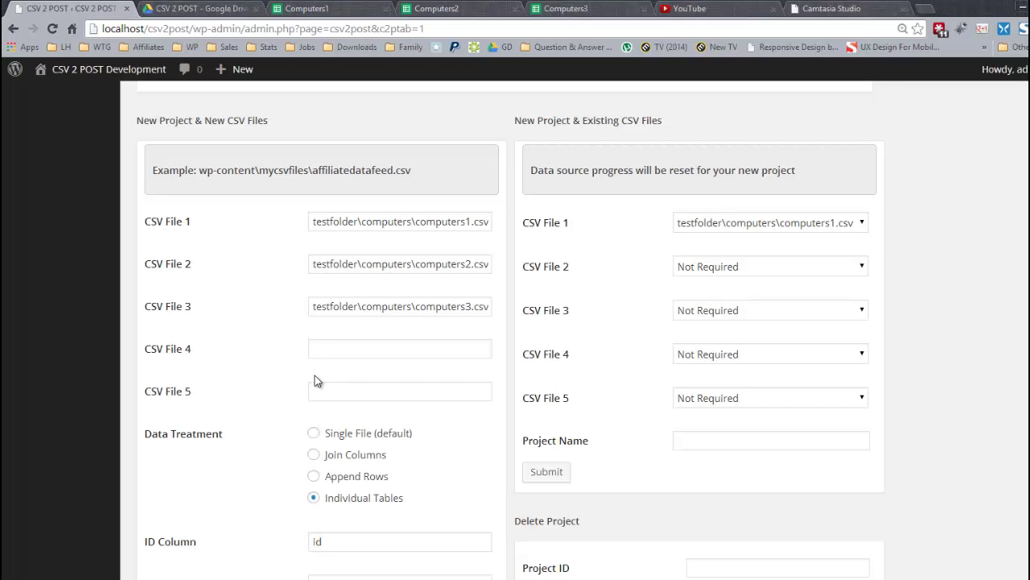
scroll(314, 375, "up", 2)
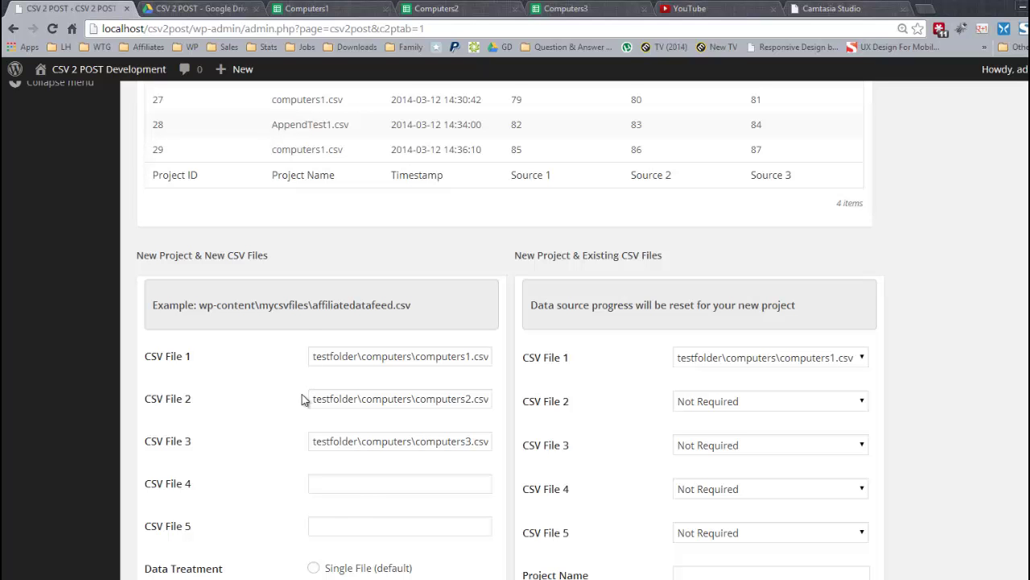
scroll(304, 400, "down", 1)
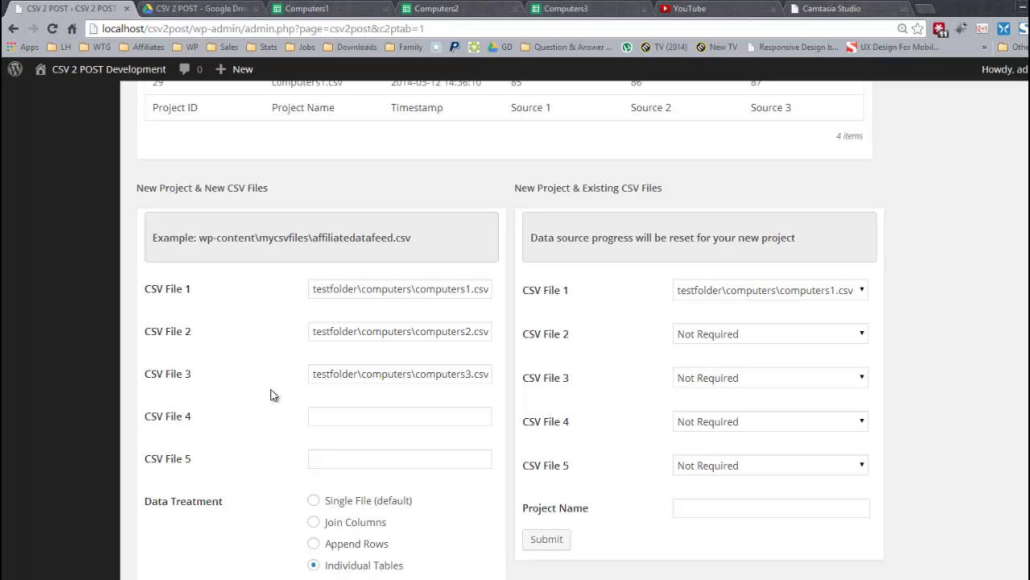
- Switch to MySQL Workbench, refresh the csv2post tables and query the rows of wp_computers1csv
left_click(432, 576)
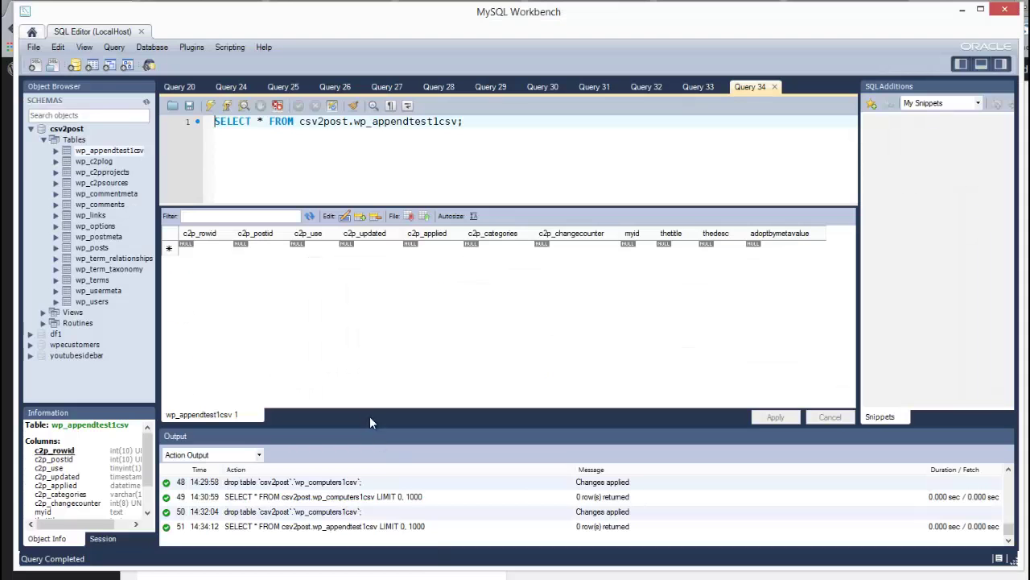
right_click(109, 153)
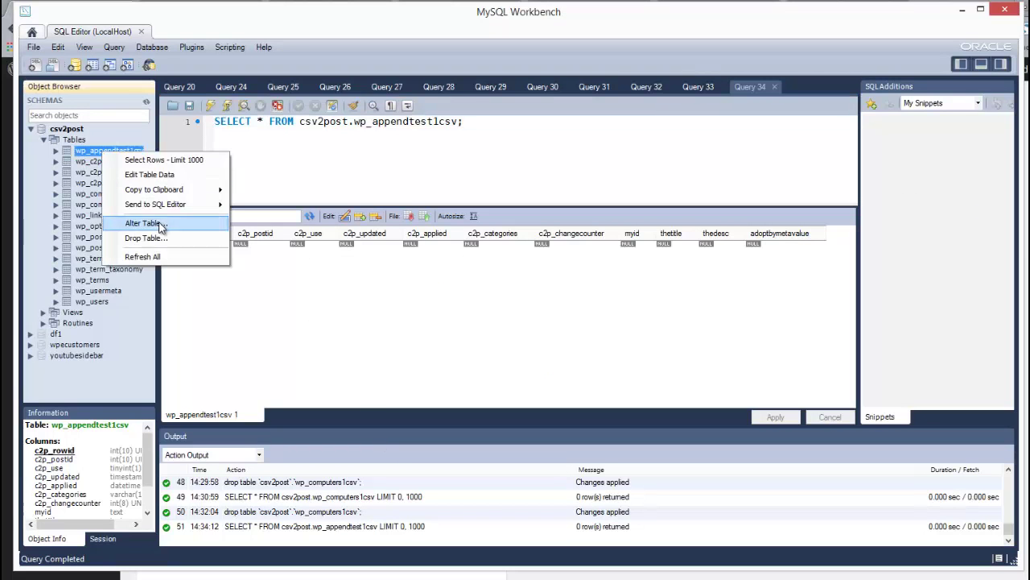
left_click(181, 256)
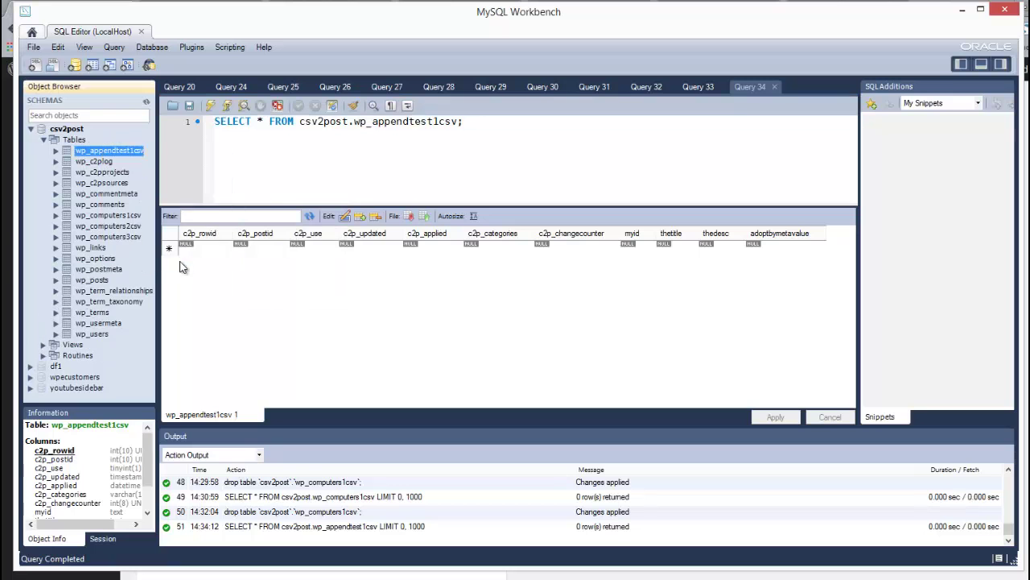
left_click(110, 216)
right_click(113, 224)
left_click(137, 227)
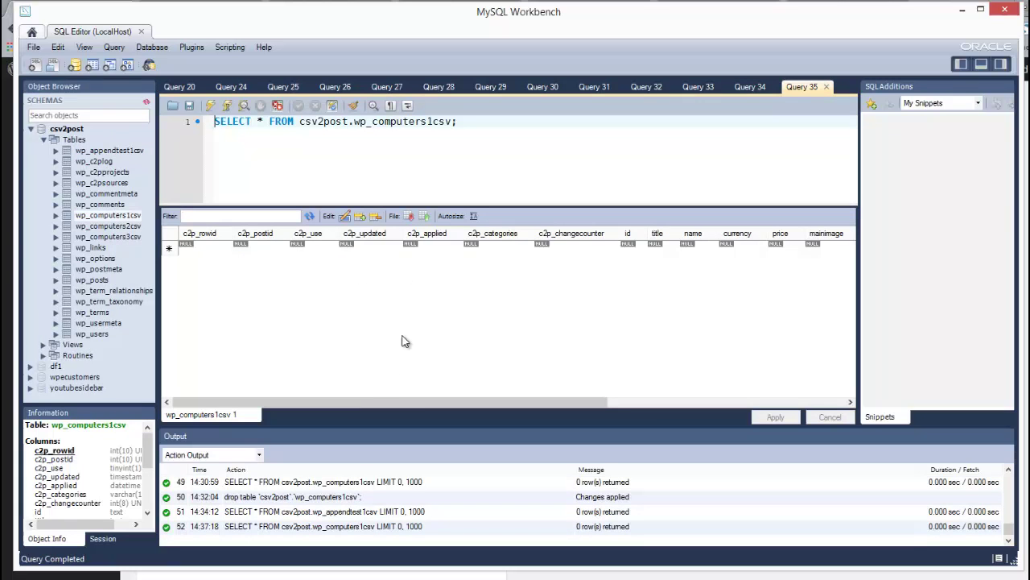
- Query the rows of wp_computers2csv and examine its columns after looking over the remaining wp_computers1csv columns
left_click_drag(397, 405, 657, 413)
right_click(113, 226)
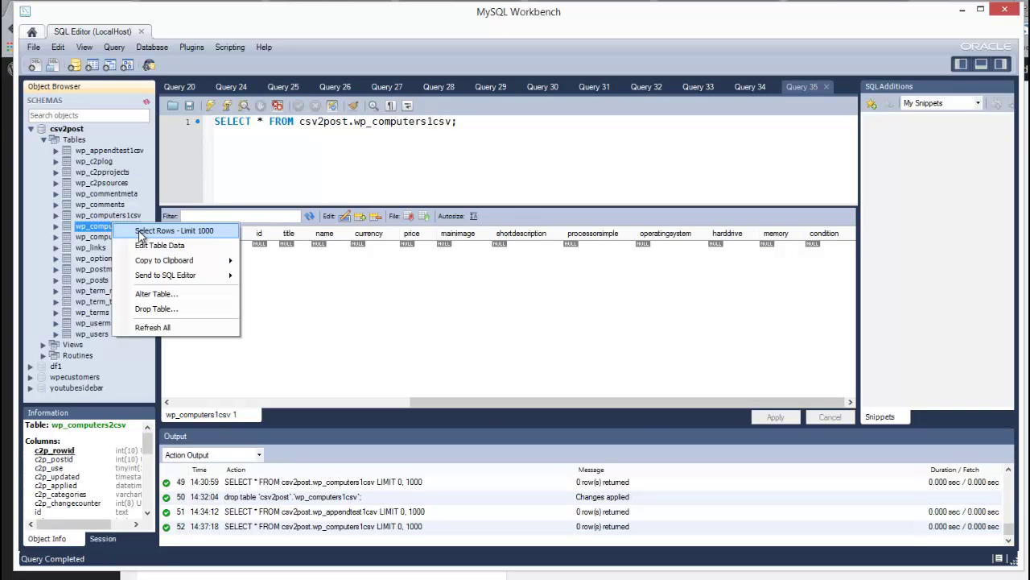
left_click(140, 232)
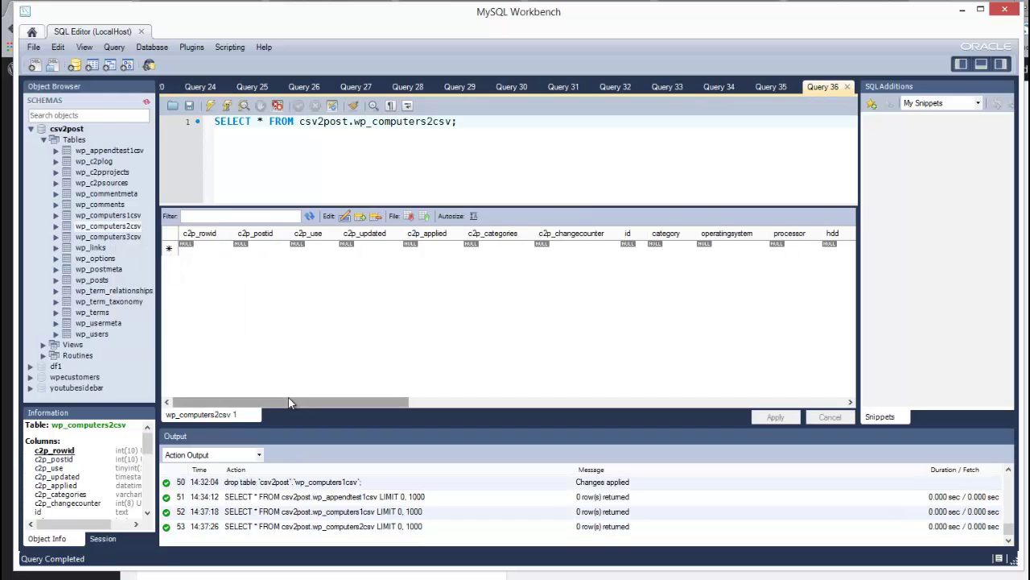
left_click_drag(291, 402, 745, 399)
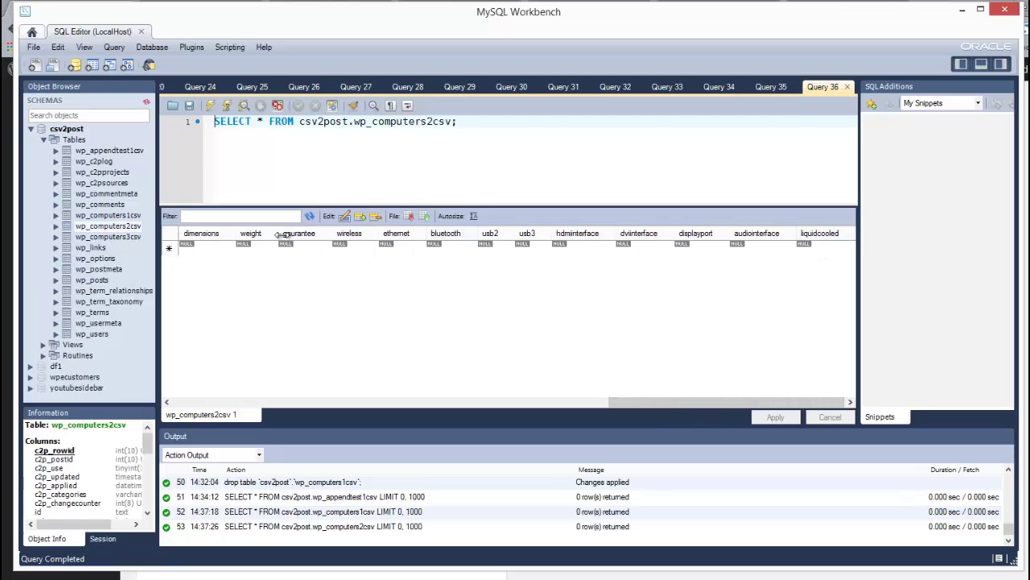
- Query the rows of wp_computers3csv and examine its columns
left_click(105, 237)
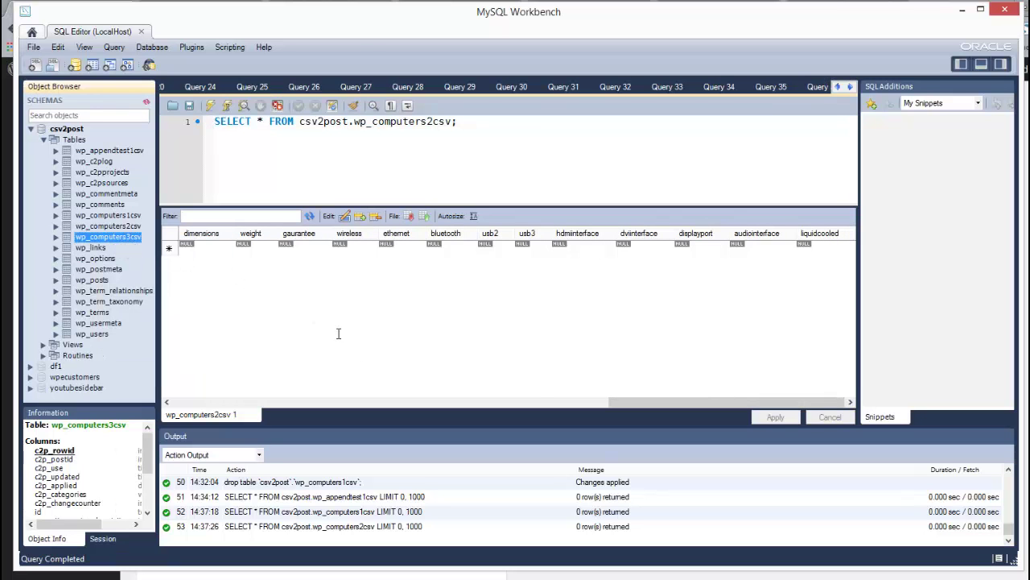
left_click_drag(322, 404, 470, 411)
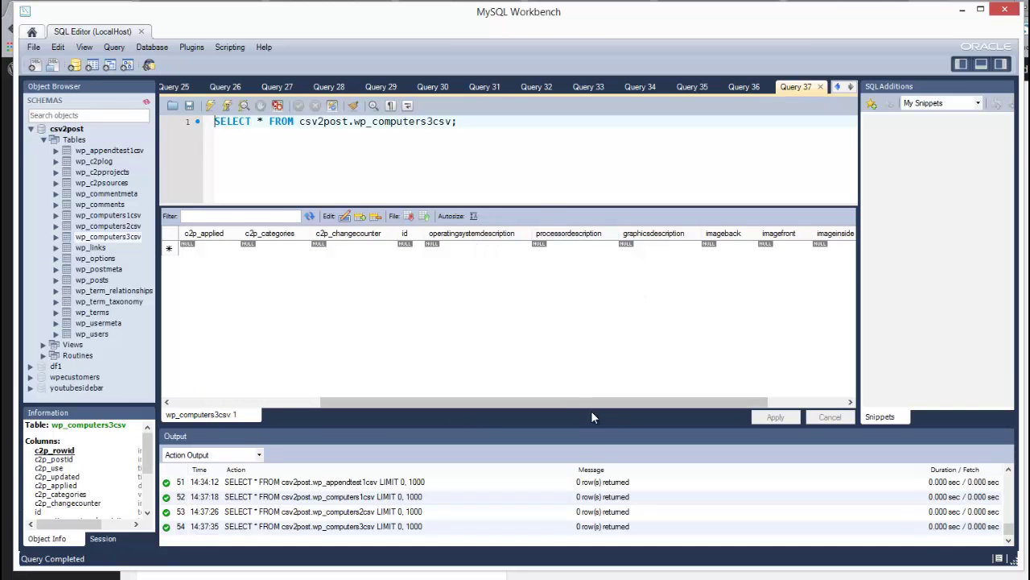
left_click_drag(591, 411, 715, 407)
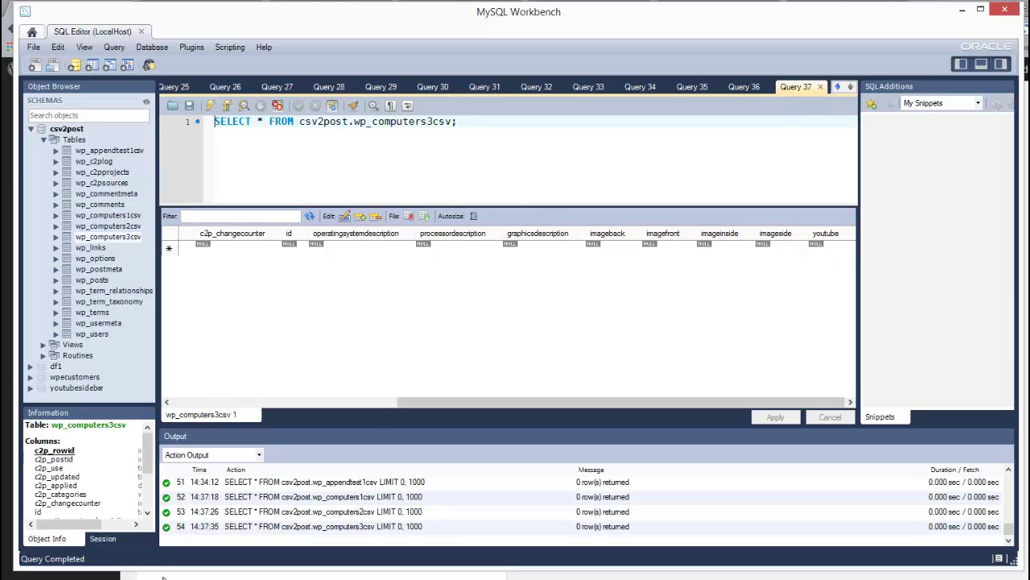
- Switch to the browser and examine the column headers of the Computers2, Computers3 and Computers1 spreadsheets
mouse_move(145, 575)
left_click(193, 550)
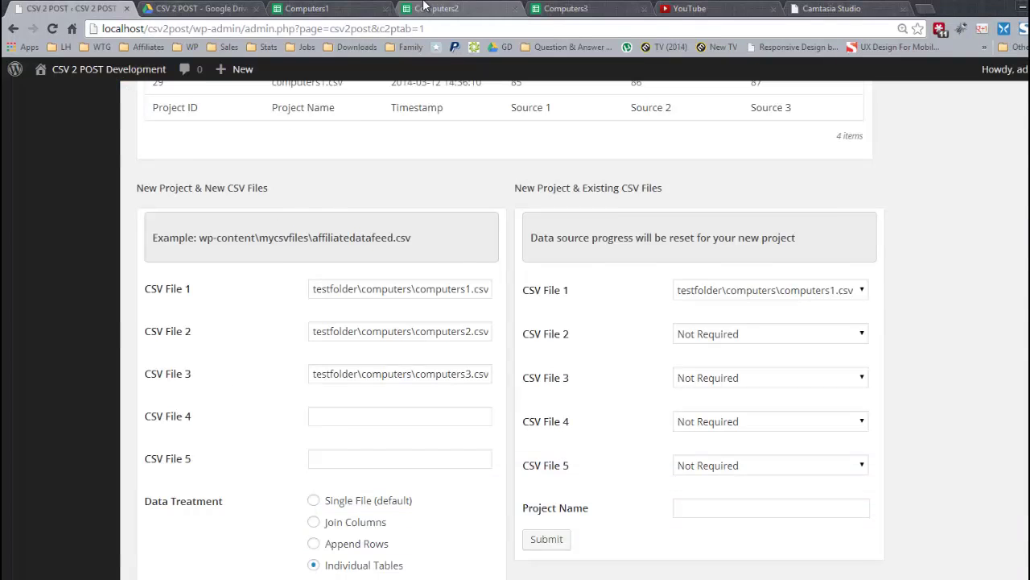
left_click(426, 8)
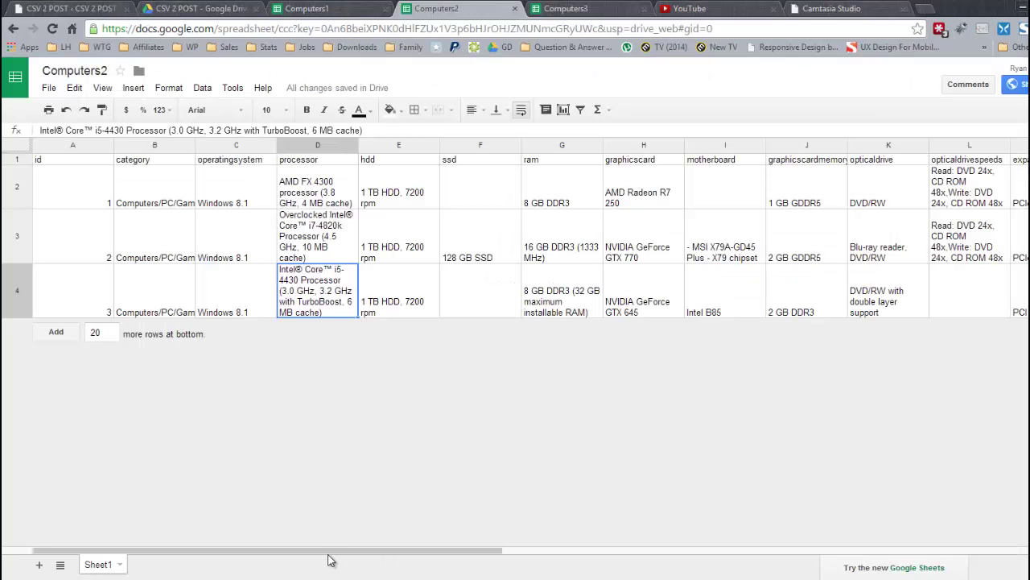
left_click_drag(334, 553, 908, 552)
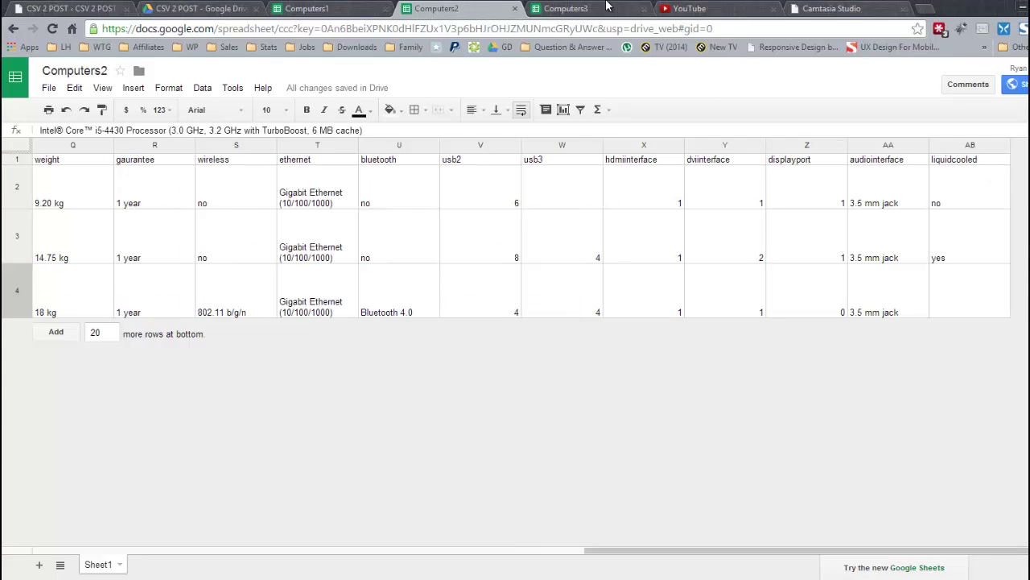
left_click(568, 8)
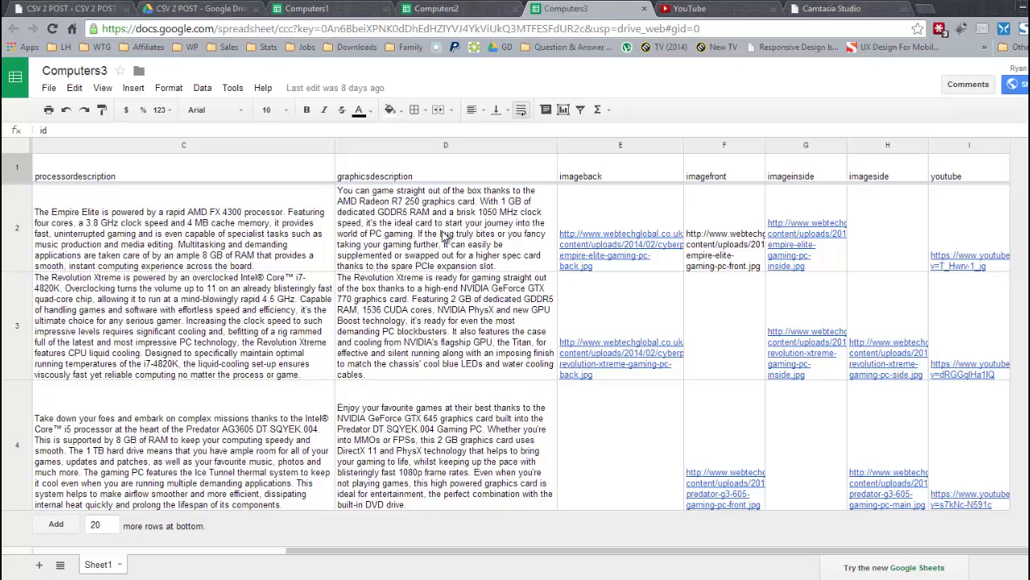
left_click(328, 9)
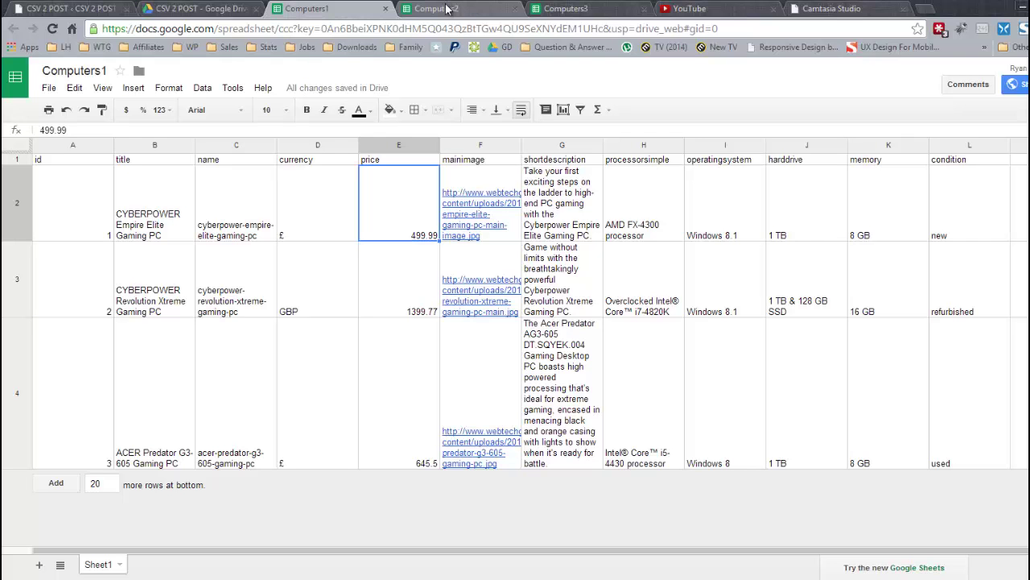
- Return to the CSV 2 POST projects page and review the CSV files, data treatment and ID column of the new project form
left_click(113, 10)
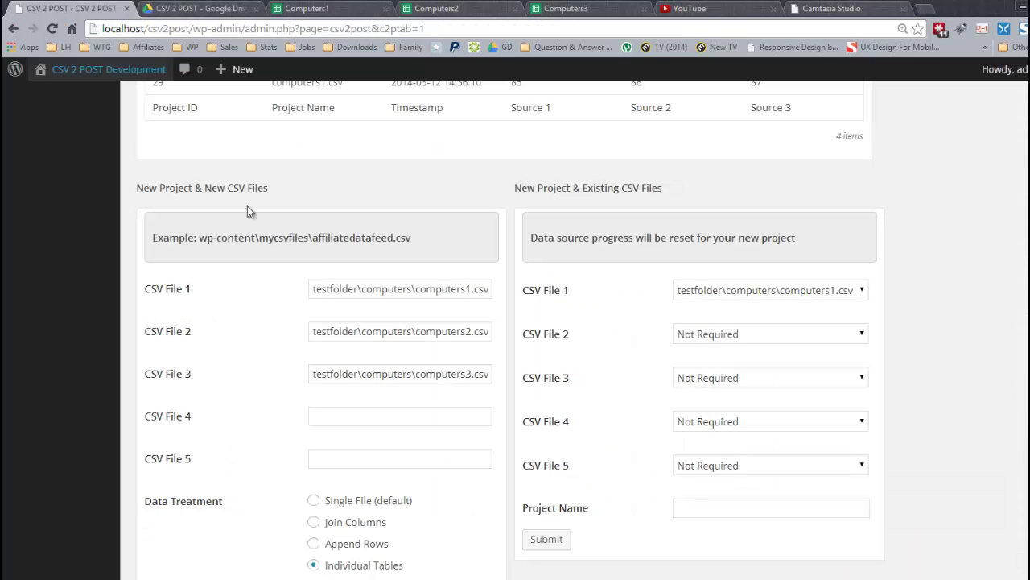
scroll(250, 225, "down", 2)
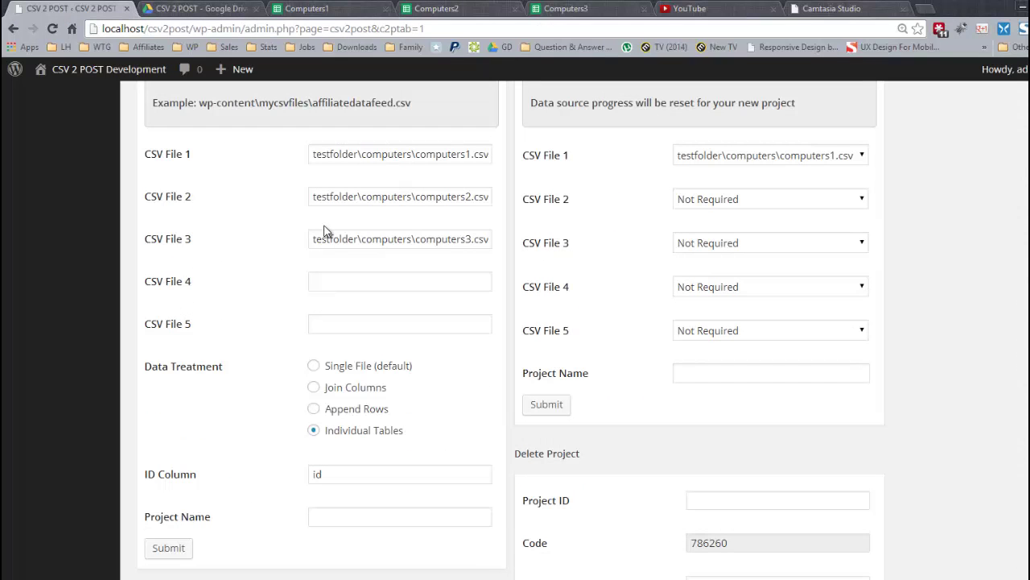
scroll(315, 215, "up", 1)
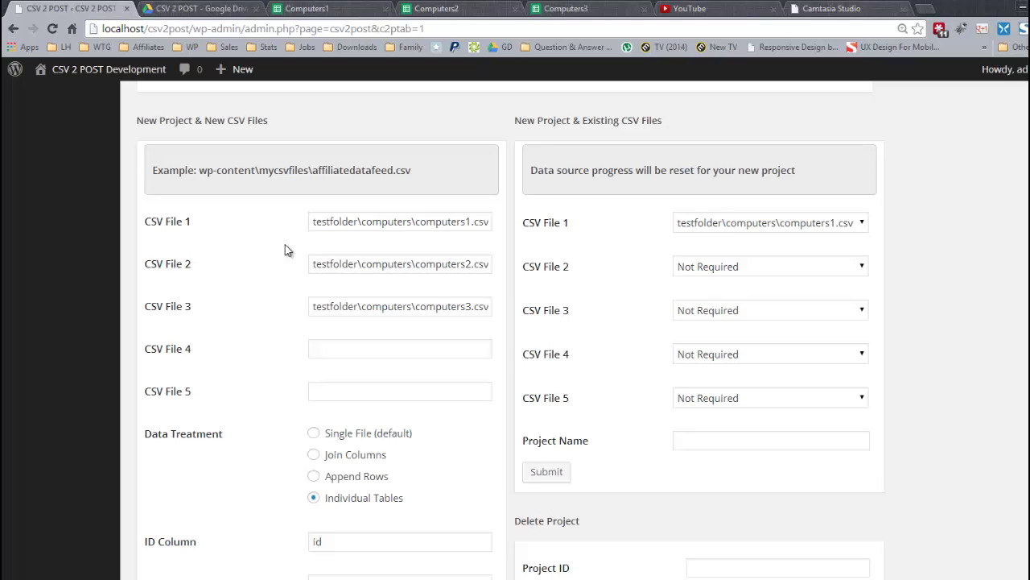
scroll(285, 246, "down", 1)
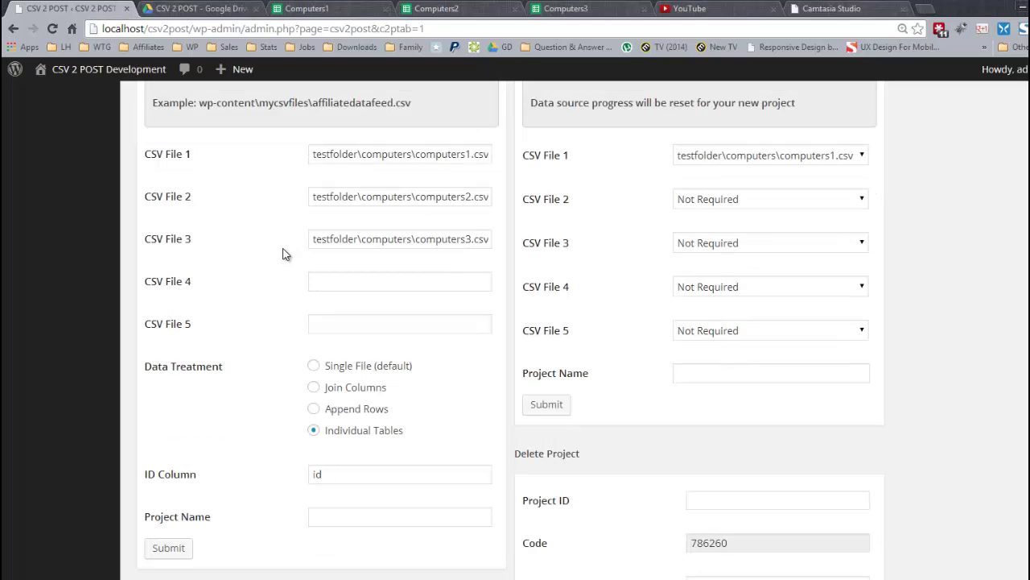